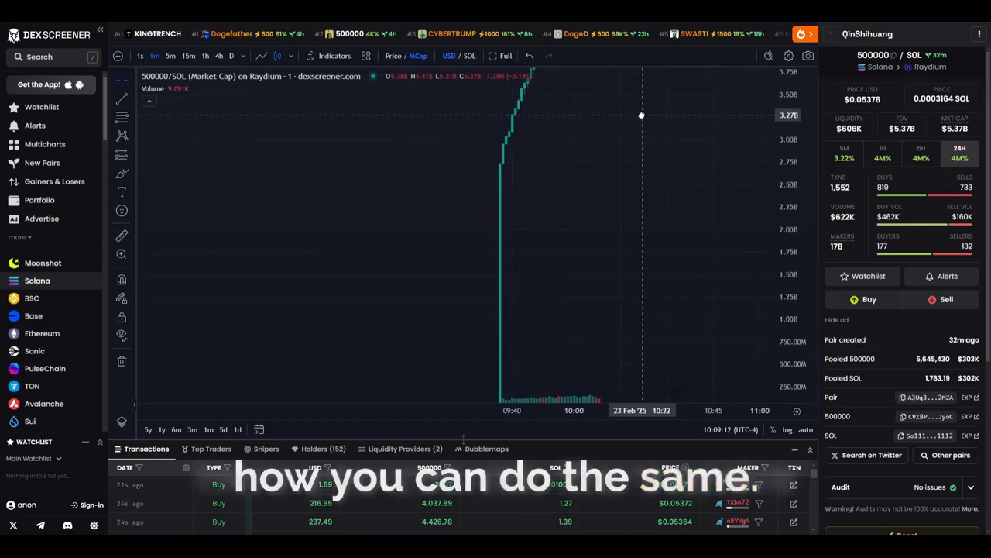
Look over the 500000/SOL market cap chart and browse the featured coins listed on pump.fun
{"action": "left_click_drag", "start_coordinate": [628, 291], "coordinate": [570, 358]}
{"action": "left_click_drag", "start_coordinate": [637, 174], "coordinate": [610, 312]}
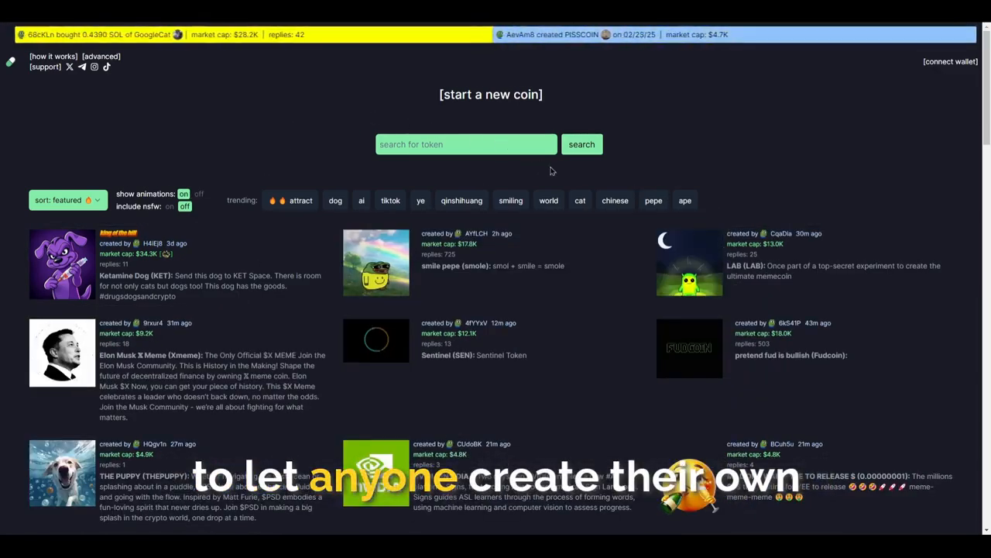
{"action": "scroll", "coordinate": [669, 322], "scroll_direction": "down", "scroll_amount": 2}
{"action": "scroll", "coordinate": [670, 322], "scroll_direction": "down", "scroll_amount": 8}
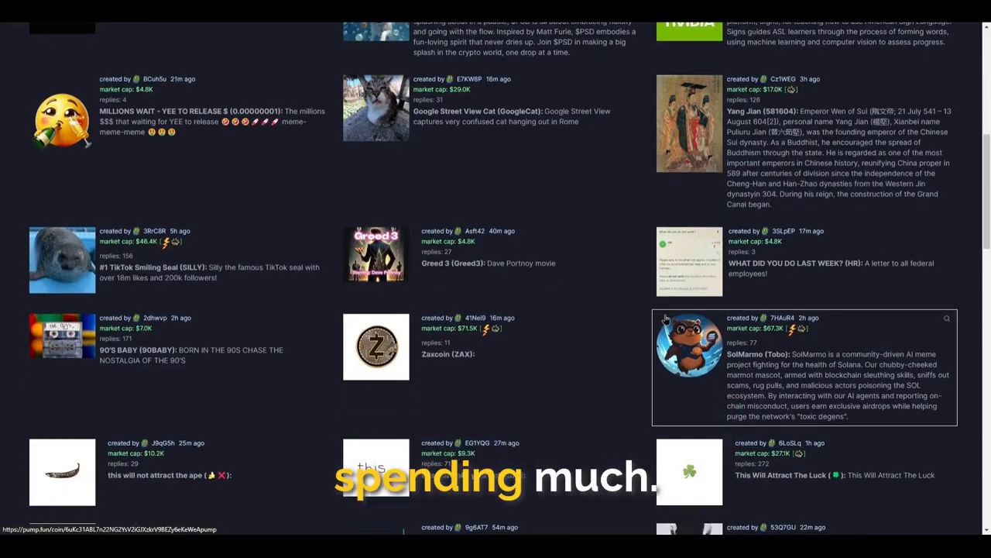
{"action": "scroll", "coordinate": [663, 318], "scroll_direction": "up", "scroll_amount": 10}
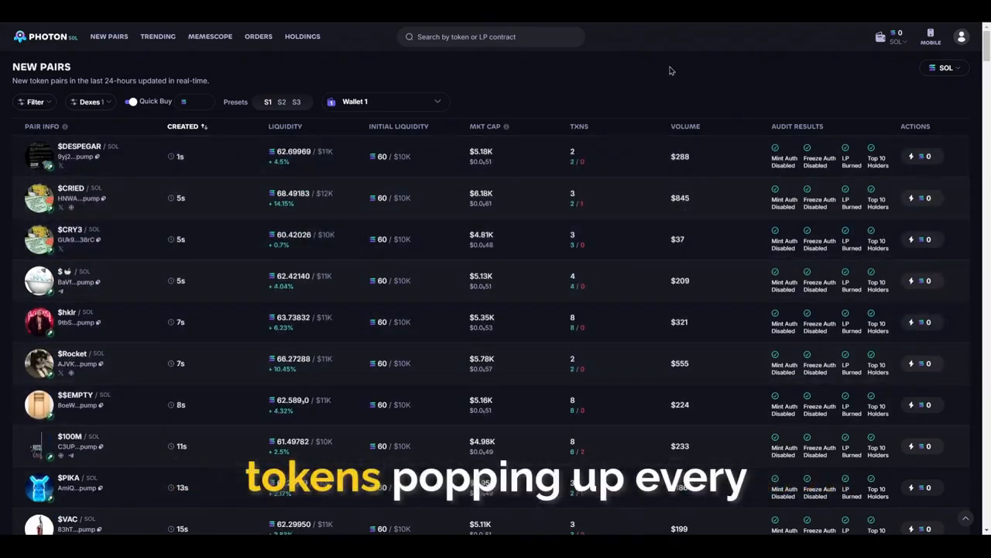
Browse the new token pairs in Photon and apply a different exchange selection to the list
{"action": "scroll", "coordinate": [674, 88], "scroll_direction": "down", "scroll_amount": 5}
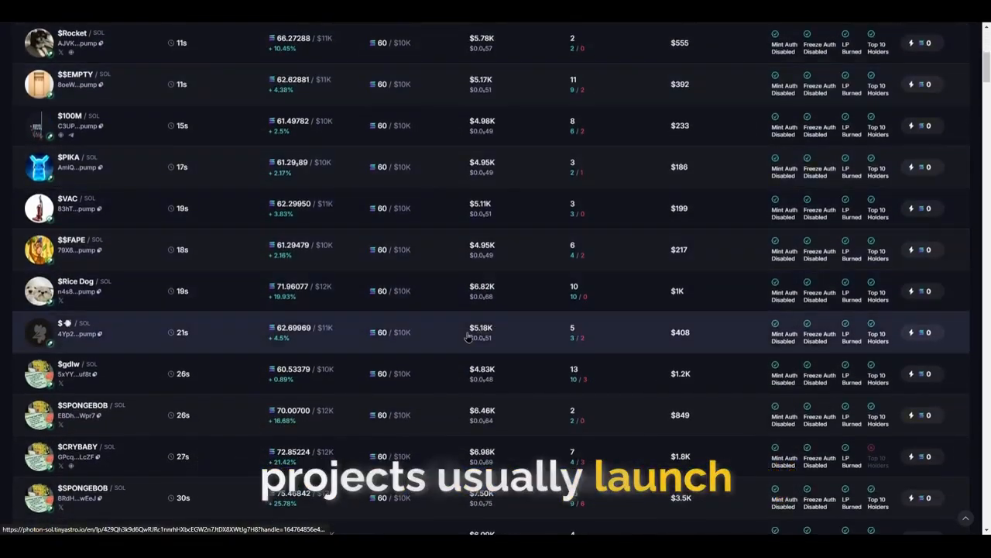
{"action": "scroll", "coordinate": [414, 346], "scroll_direction": "up", "scroll_amount": 5}
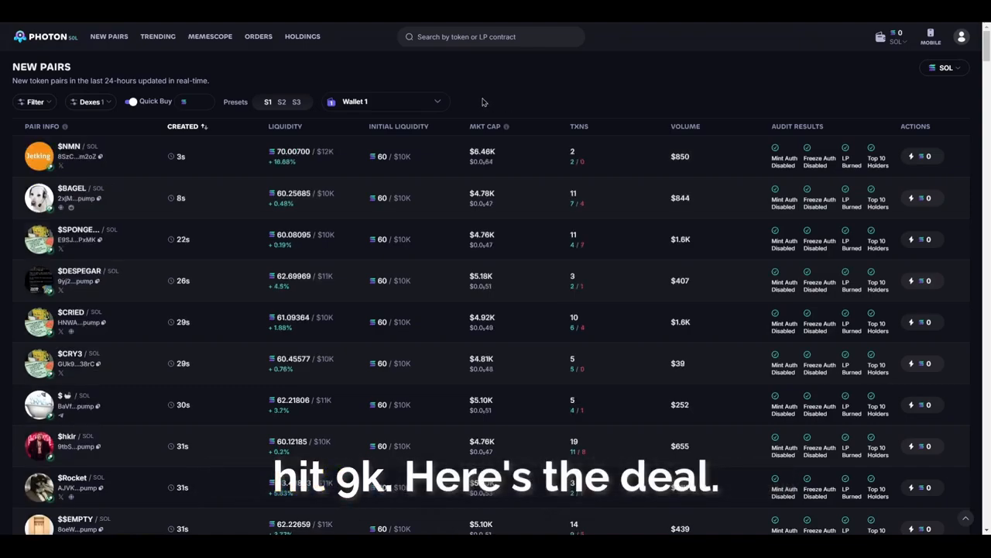
{"action": "left_click", "coordinate": [90, 101]}
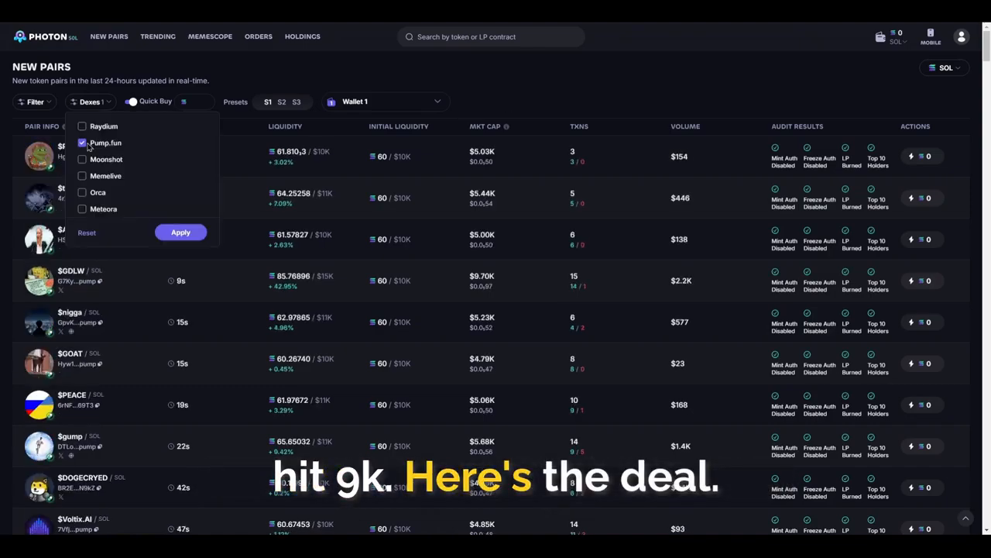
{"action": "left_click", "coordinate": [180, 232]}
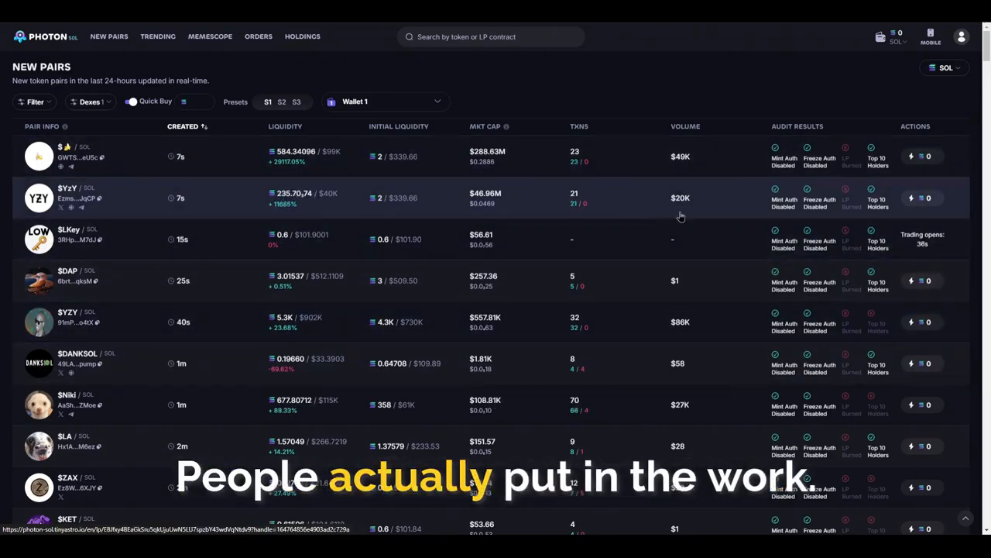
Examine liquidity, market cap, volume and audit results of the newly filtered token pairs
{"action": "scroll", "coordinate": [680, 216], "scroll_direction": "down", "scroll_amount": 1}
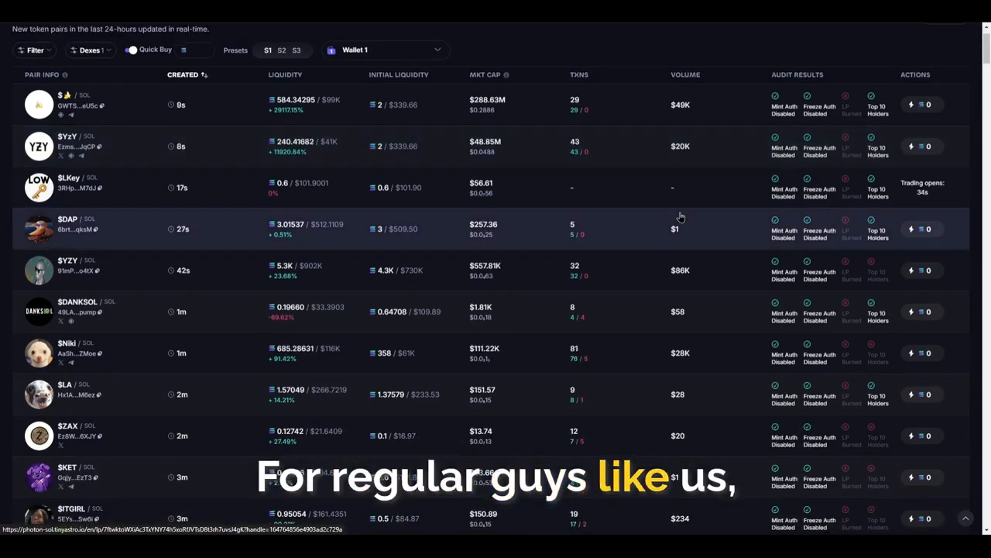
{"action": "scroll", "coordinate": [680, 216], "scroll_direction": "down", "scroll_amount": 2}
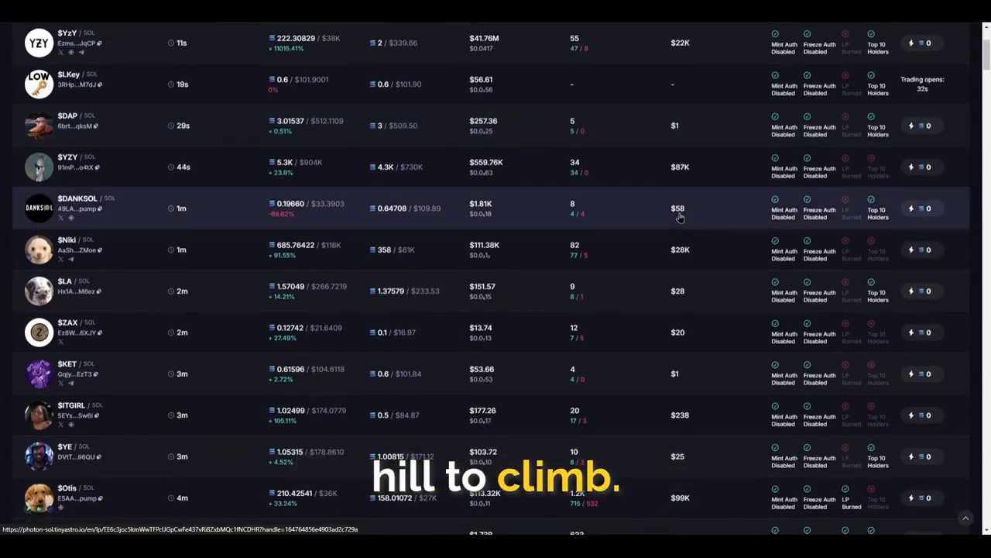
{"action": "scroll", "coordinate": [680, 217], "scroll_direction": "down", "scroll_amount": 3}
{"action": "scroll", "coordinate": [670, 232], "scroll_direction": "up", "scroll_amount": 4}
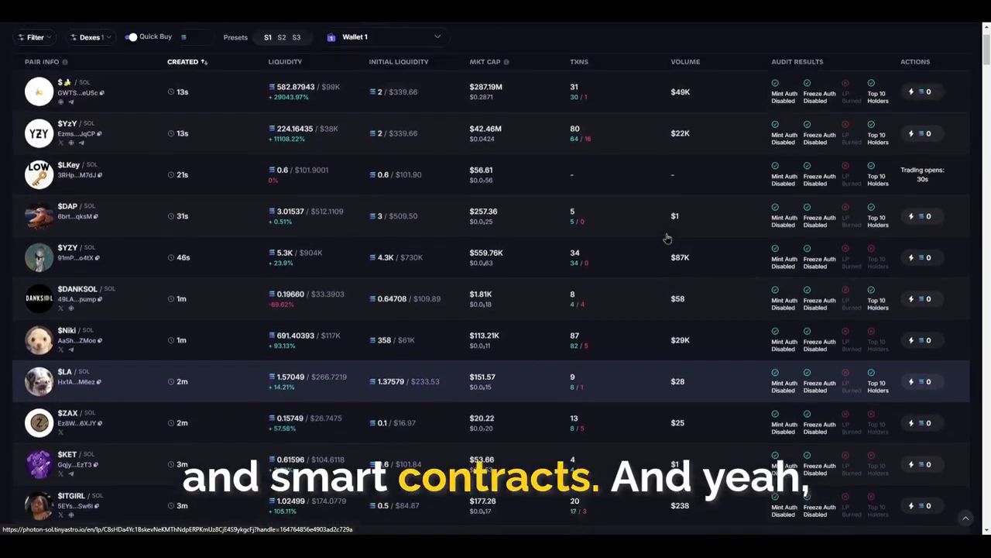
{"action": "scroll", "coordinate": [667, 238], "scroll_direction": "up", "scroll_amount": 1}
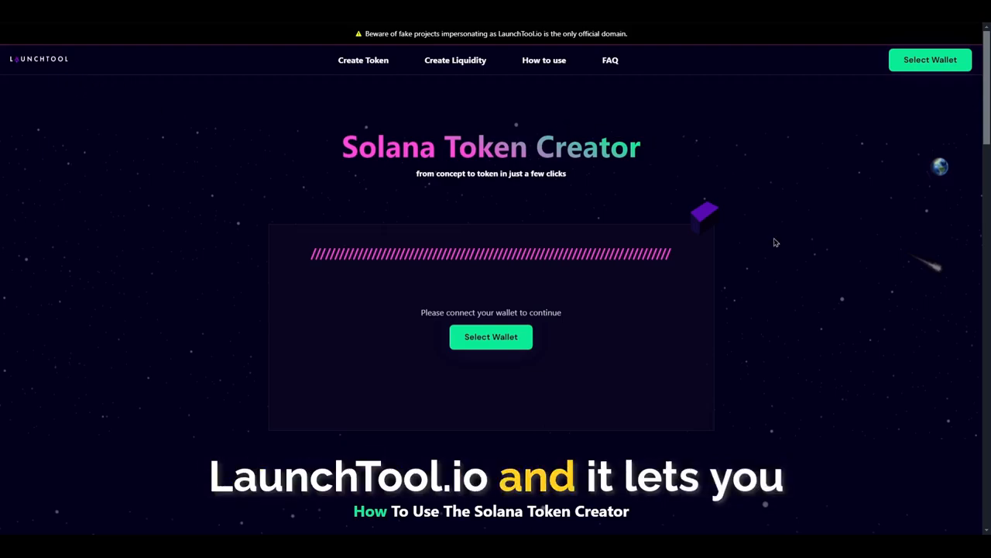
Review LaunchTool's Solana Token Creator page, including its usage steps and the tool's advantages
{"action": "scroll", "coordinate": [776, 245], "scroll_direction": "down", "scroll_amount": 5}
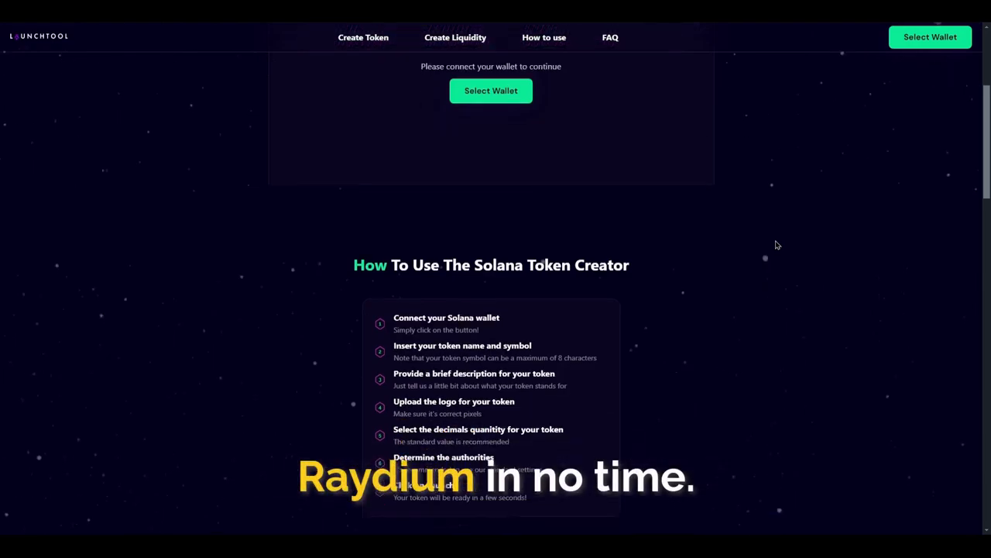
{"action": "scroll", "coordinate": [778, 245], "scroll_direction": "down", "scroll_amount": 3}
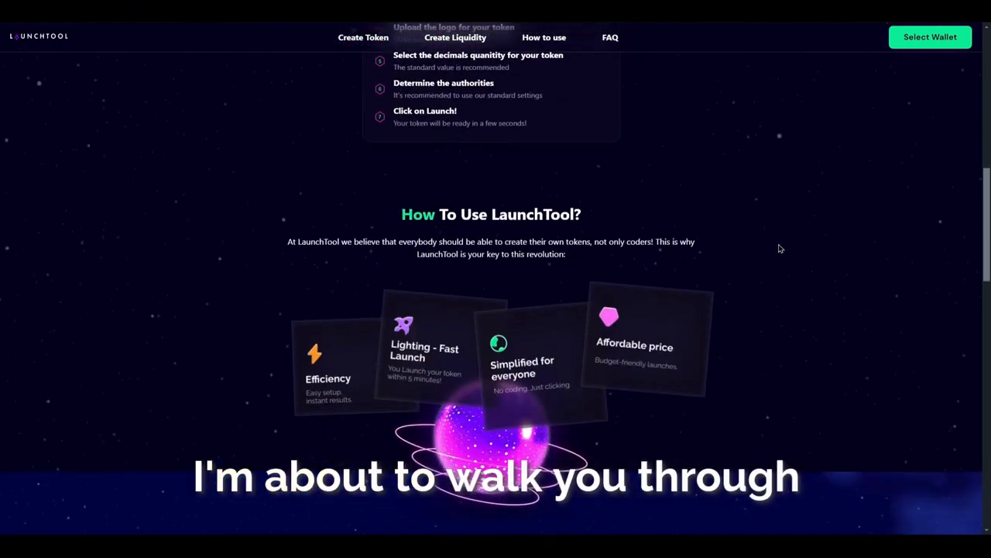
{"action": "scroll", "coordinate": [772, 249], "scroll_direction": "up", "scroll_amount": 1}
{"action": "scroll", "coordinate": [772, 249], "scroll_direction": "up", "scroll_amount": 8}
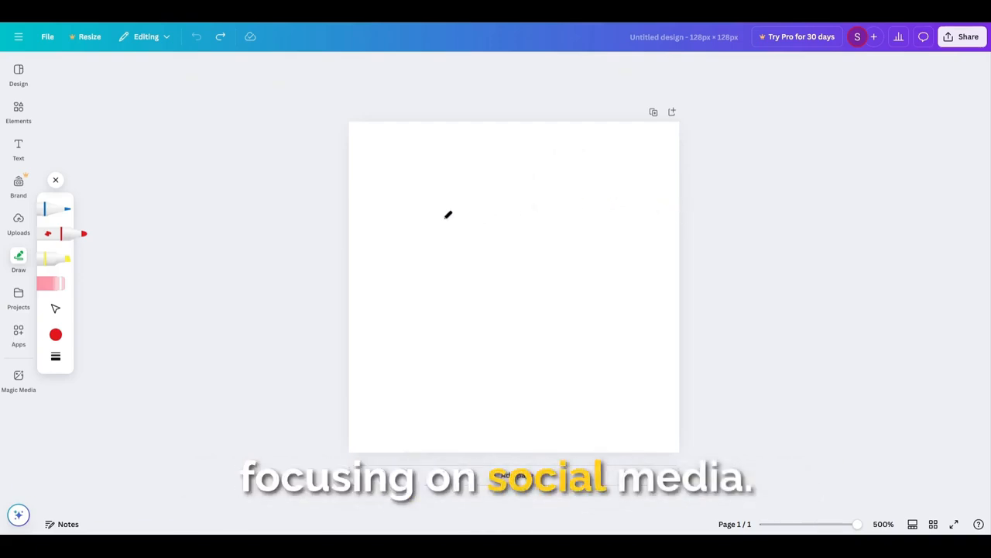
Handwrite "Social Media" in red on the blank 128 × 128 px Canva page and underline it
{"action": "left_click_drag", "start_coordinate": [428, 190], "coordinate": [468, 223]}
{"action": "left_click", "coordinate": [481, 202]}
{"action": "left_click", "coordinate": [491, 203]}
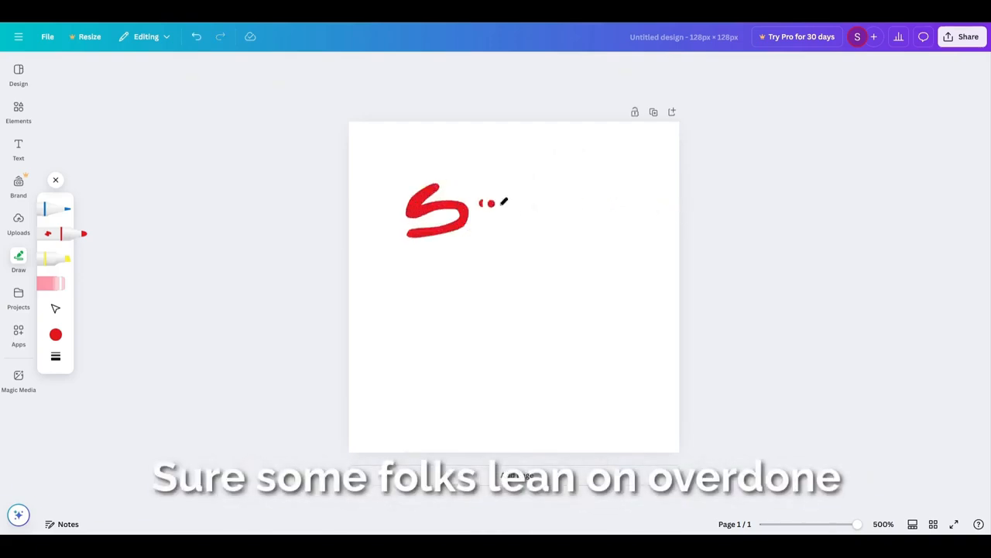
{"action": "mouse_move", "coordinate": [524, 193]}
{"action": "left_mouse_down"}
{"action": "mouse_move", "coordinate": [559, 214]}
{"action": "mouse_move", "coordinate": [549, 216]}
{"action": "mouse_move", "coordinate": [569, 211]}
{"action": "left_mouse_up"}
{"action": "left_click", "coordinate": [548, 180]}
{"action": "left_click", "coordinate": [579, 209]}
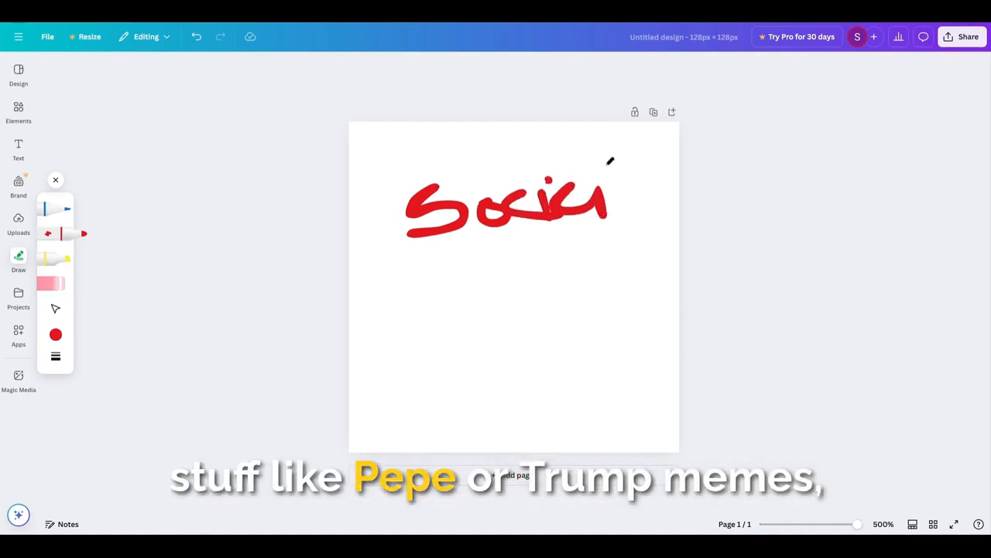
{"action": "mouse_move", "coordinate": [443, 297]}
{"action": "left_mouse_down"}
{"action": "mouse_move", "coordinate": [477, 328]}
{"action": "mouse_move", "coordinate": [543, 324]}
{"action": "mouse_move", "coordinate": [561, 288]}
{"action": "mouse_move", "coordinate": [573, 322]}
{"action": "left_mouse_up"}
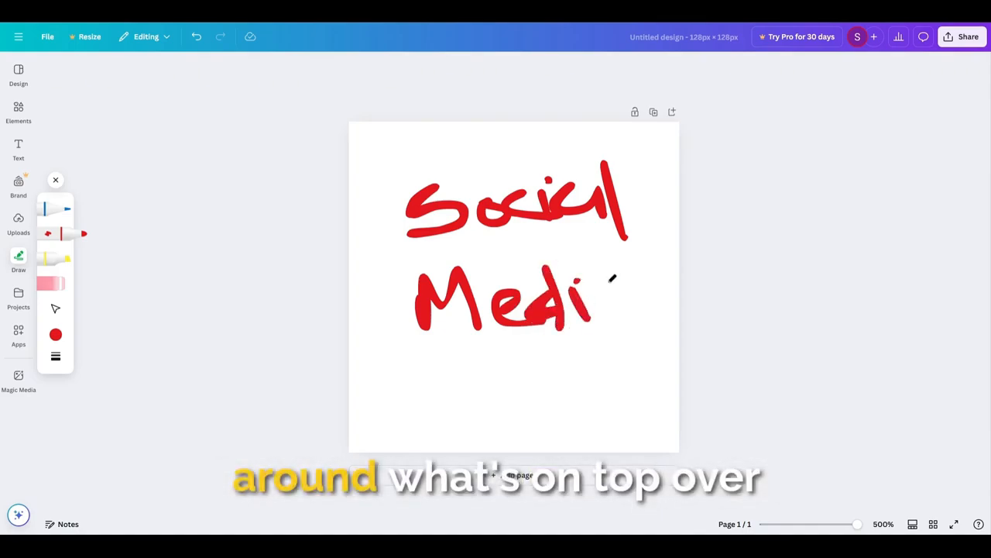
{"action": "left_click_drag", "start_coordinate": [611, 279], "coordinate": [625, 295]}
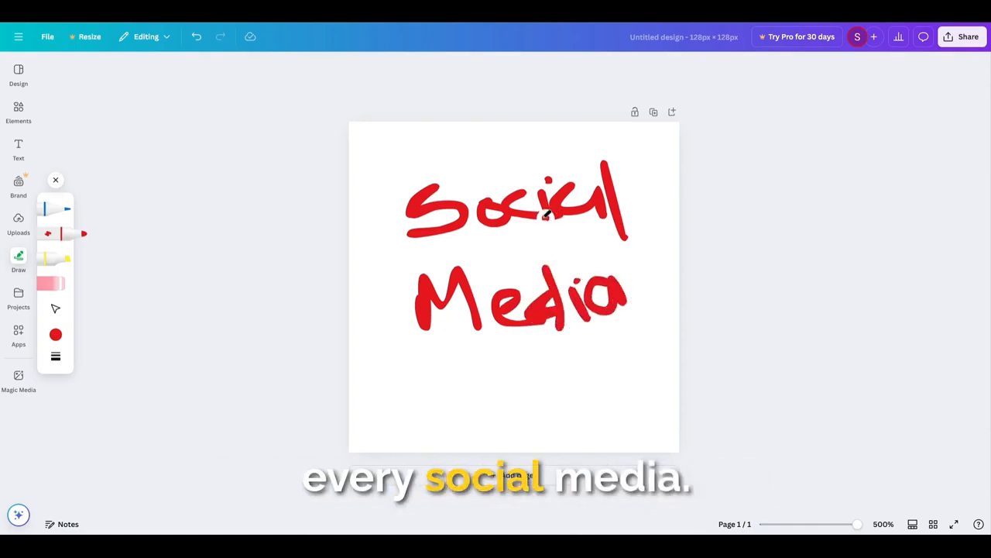
{"action": "left_click_drag", "start_coordinate": [403, 376], "coordinate": [654, 332]}
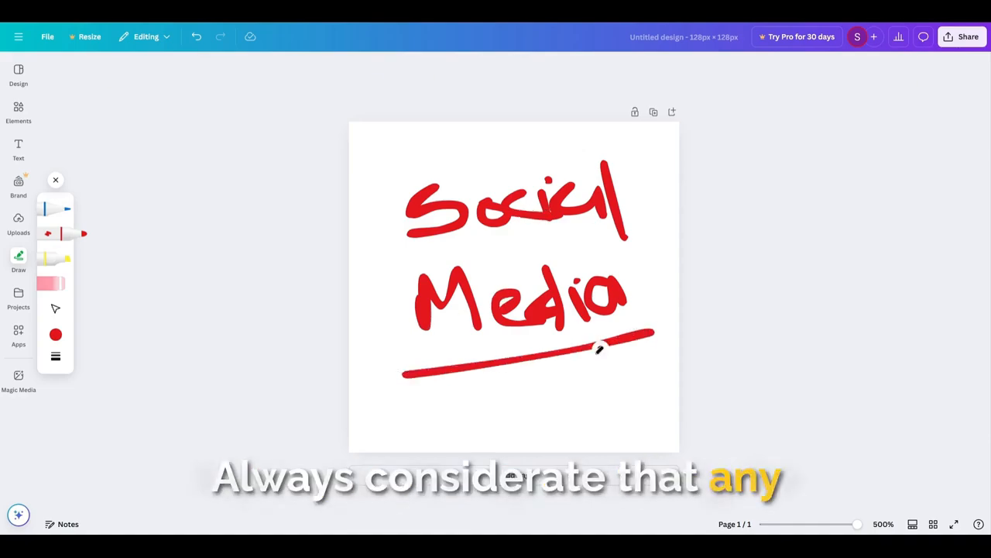
{"action": "left_click_drag", "start_coordinate": [469, 402], "coordinate": [654, 391]}
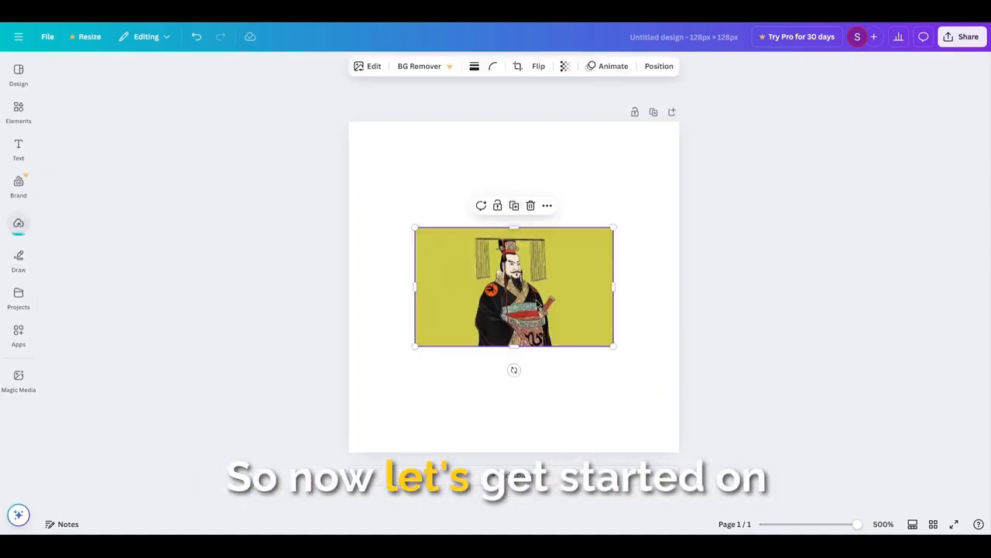
Enlarge and reposition the emperor picture so that it fills the whole 128 × 128 px page with the figure centred
{"action": "left_click_drag", "start_coordinate": [538, 304], "coordinate": [469, 214]}
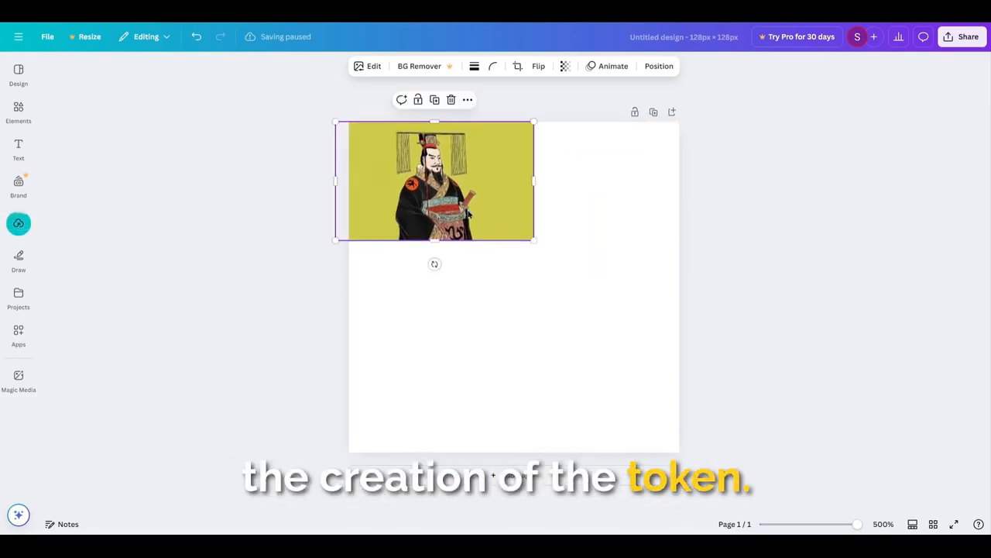
{"action": "left_click_drag", "start_coordinate": [534, 240], "coordinate": [781, 414]}
{"action": "left_click_drag", "start_coordinate": [627, 297], "coordinate": [577, 359]}
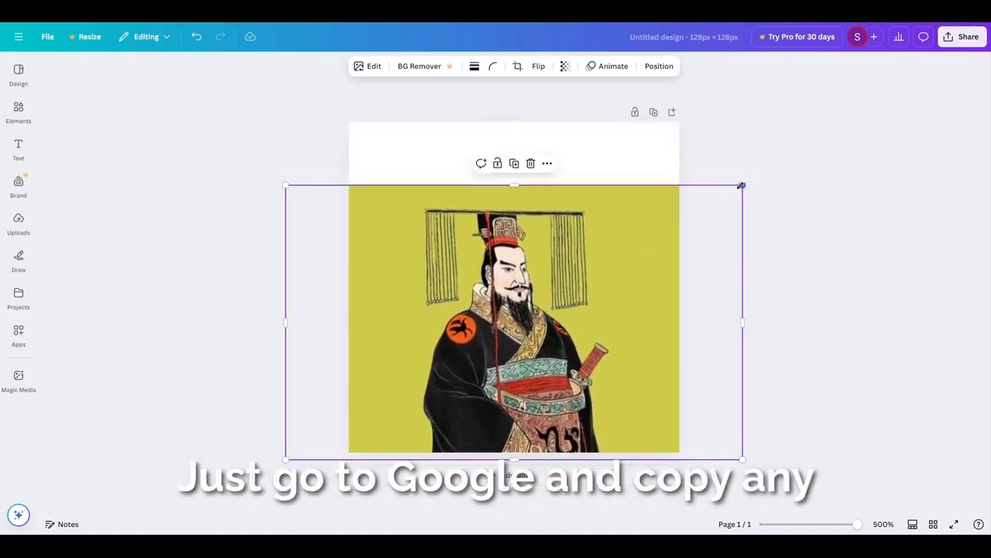
{"action": "left_click_drag", "start_coordinate": [741, 186], "coordinate": [854, 115]}
{"action": "left_click_drag", "start_coordinate": [743, 235], "coordinate": [708, 230]}
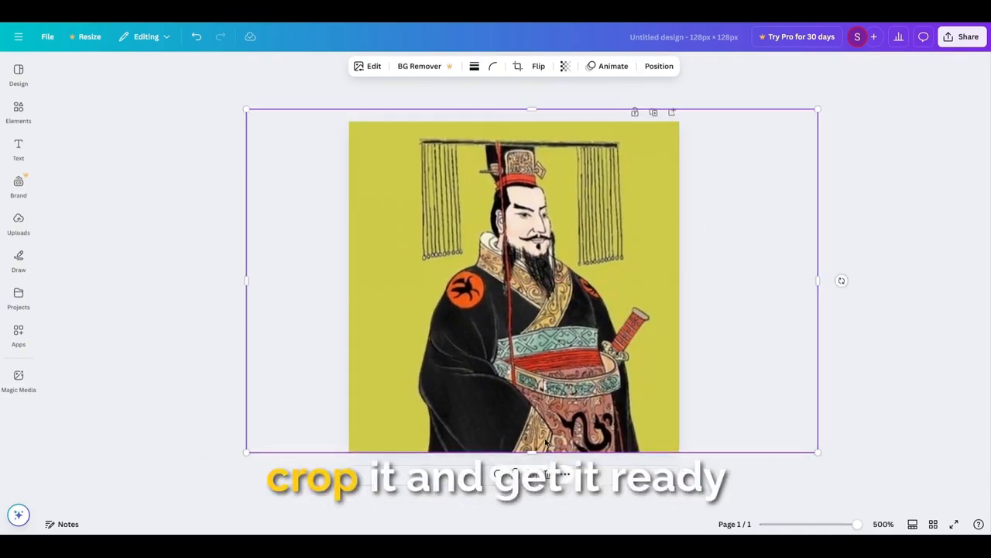
{"action": "left_click_drag", "start_coordinate": [530, 449], "coordinate": [539, 399]}
{"action": "left_click", "coordinate": [875, 224]}
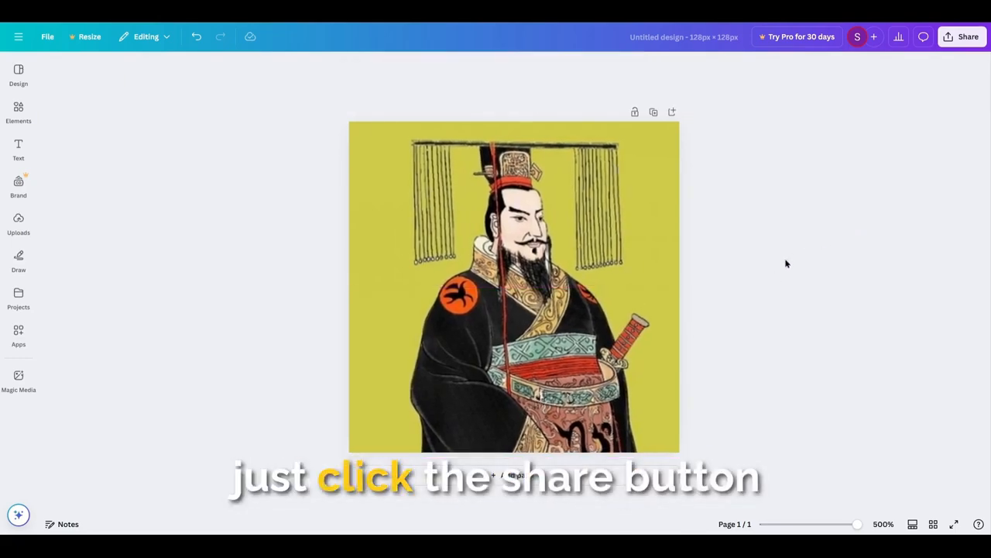
Download the logo design as a PNG at 128 × 128 px
{"action": "left_click", "coordinate": [956, 41]}
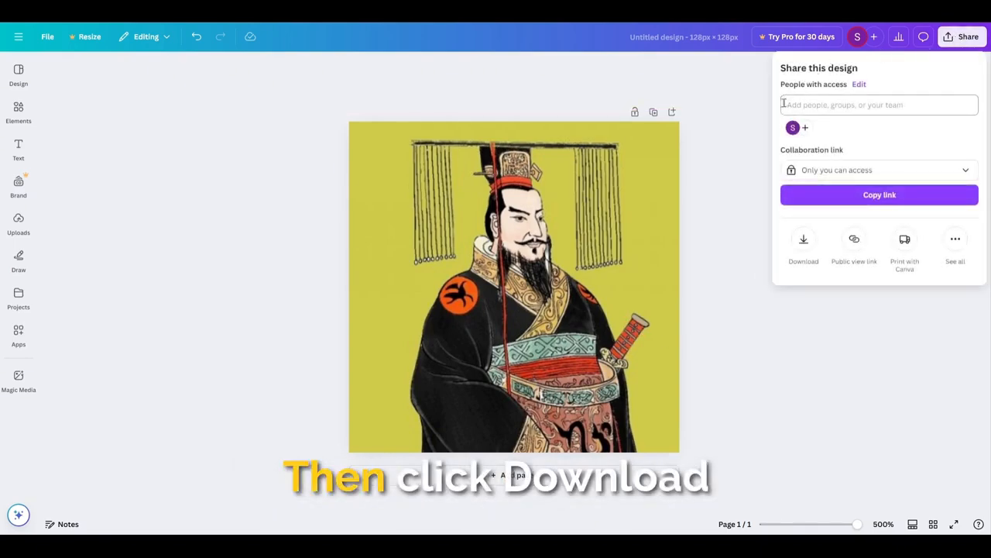
{"action": "left_click", "coordinate": [800, 248]}
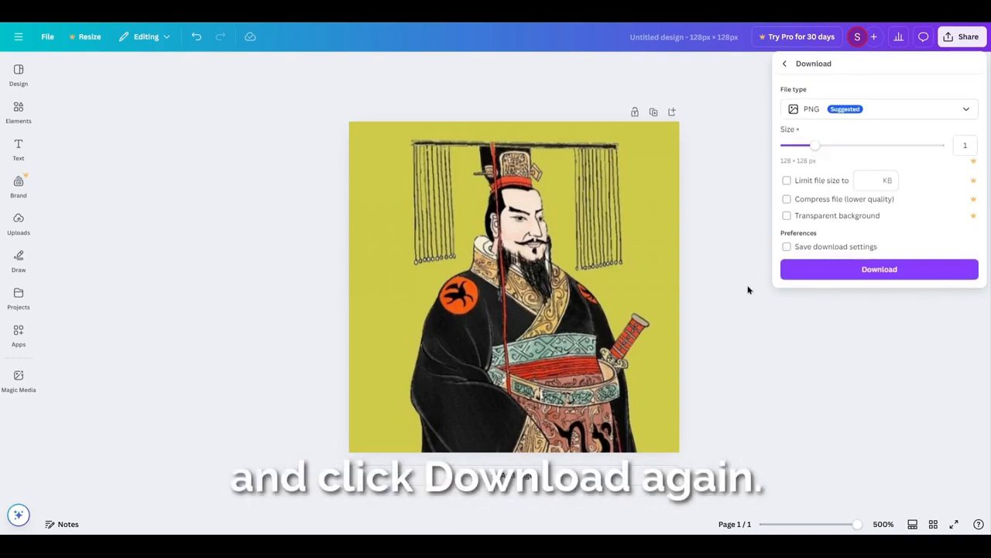
{"action": "left_click", "coordinate": [848, 271]}
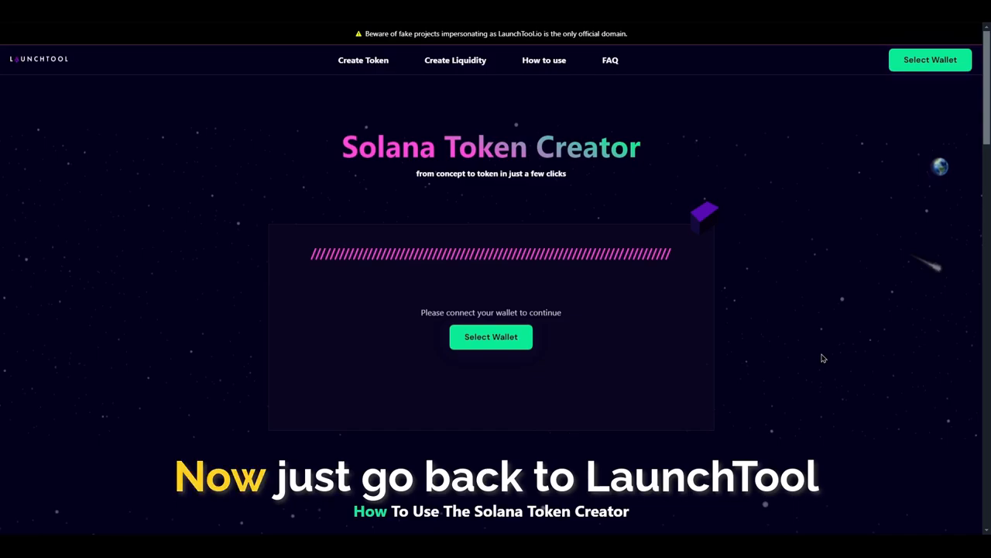
Return to LaunchTool and connect the Phantom wallet to the Solana Token Creator
{"action": "scroll", "coordinate": [824, 357], "scroll_direction": "down", "scroll_amount": 4}
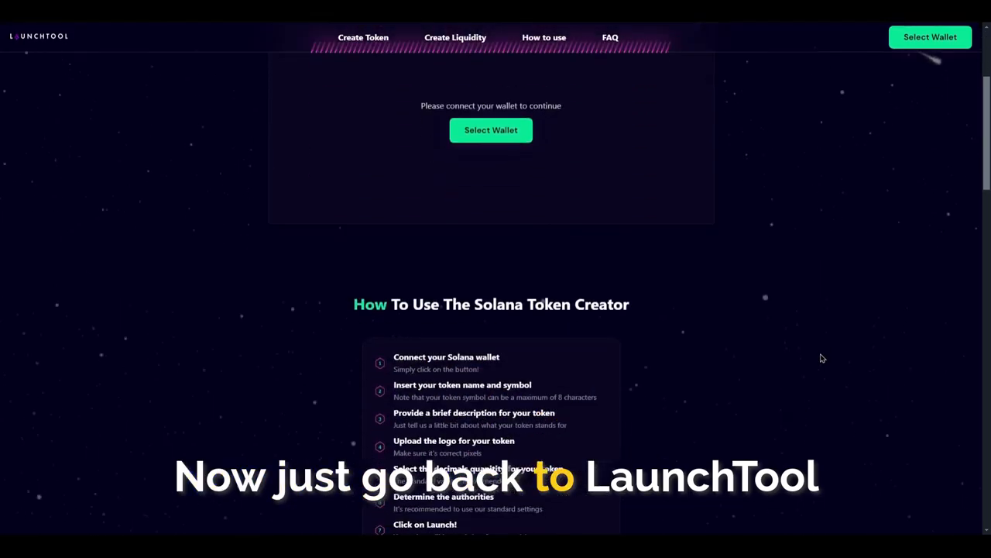
{"action": "scroll", "coordinate": [821, 361], "scroll_direction": "up", "scroll_amount": 5}
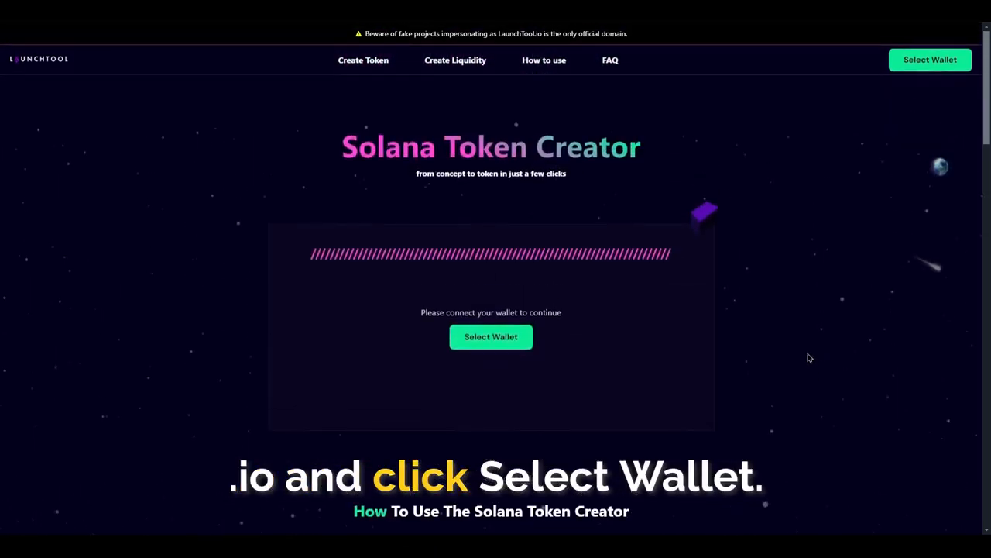
{"action": "left_click", "coordinate": [520, 348]}
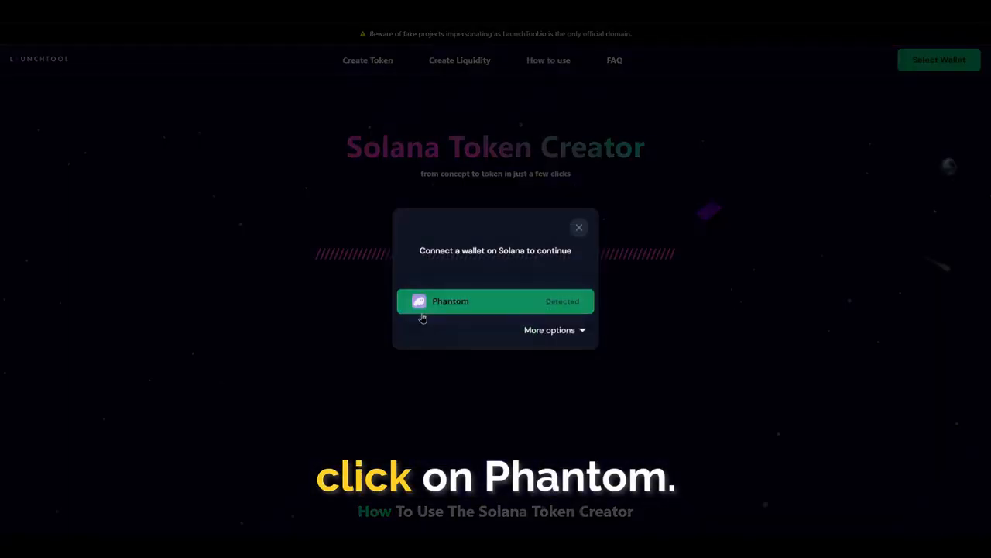
{"action": "left_click", "coordinate": [480, 303]}
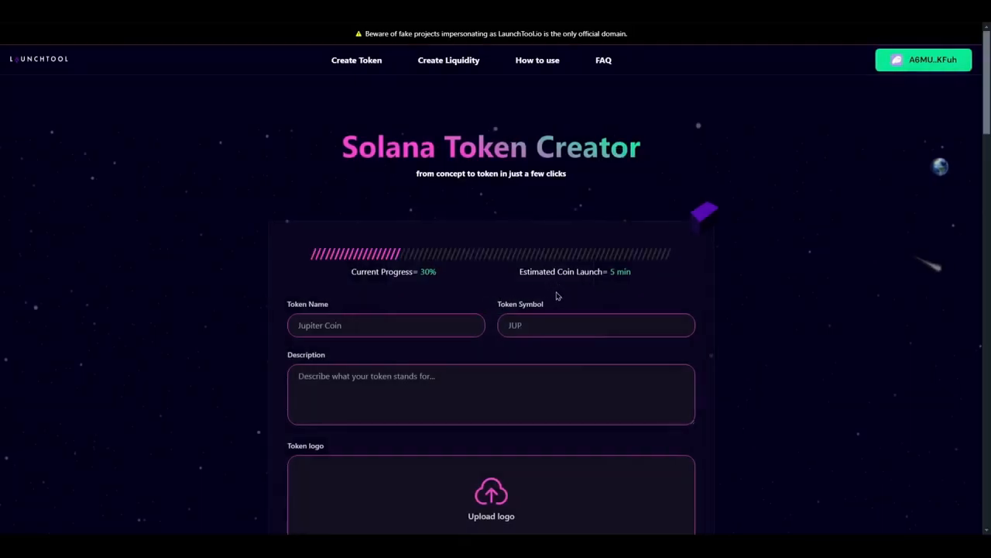
Enter the token name QinShihuang, the symbol 50000 and the description "The first emperor."
{"action": "scroll", "coordinate": [556, 300], "scroll_direction": "down", "scroll_amount": 2}
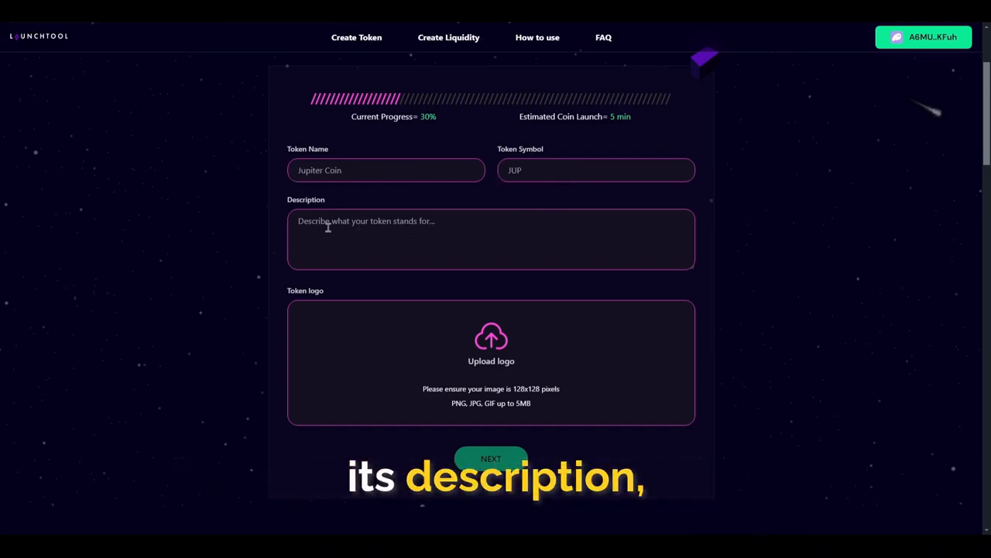
{"action": "left_click", "coordinate": [344, 174]}
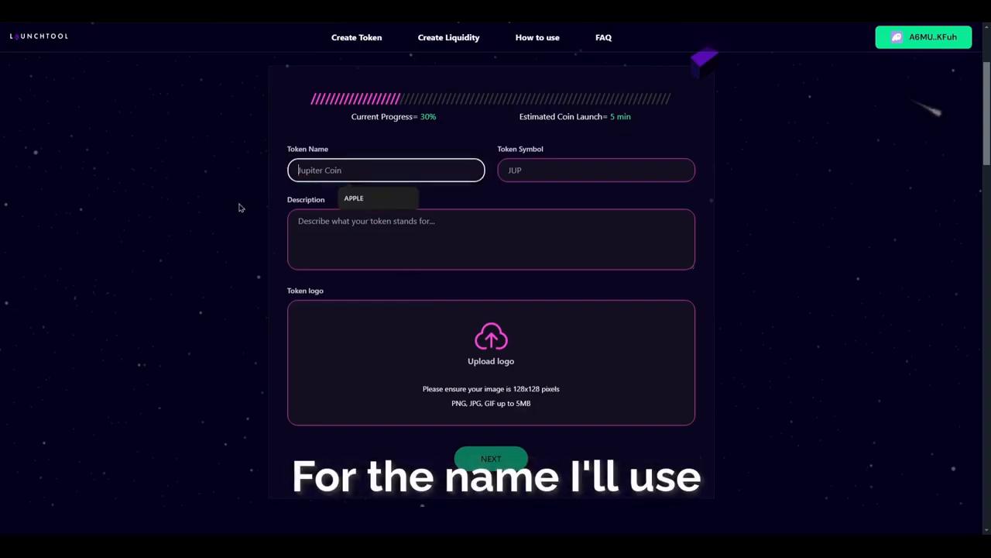
{"action": "type", "text": "QinShihuang"}
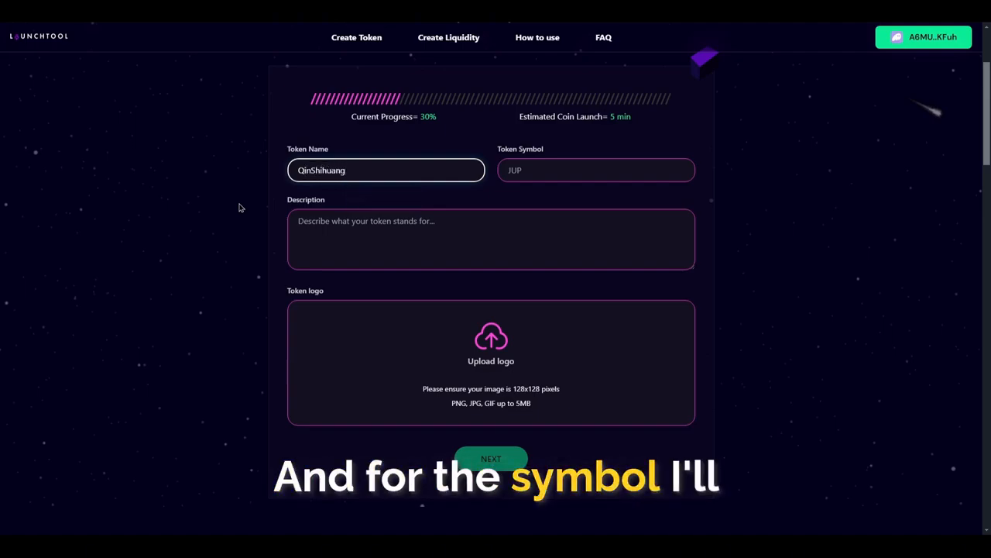
{"action": "left_click", "coordinate": [548, 174]}
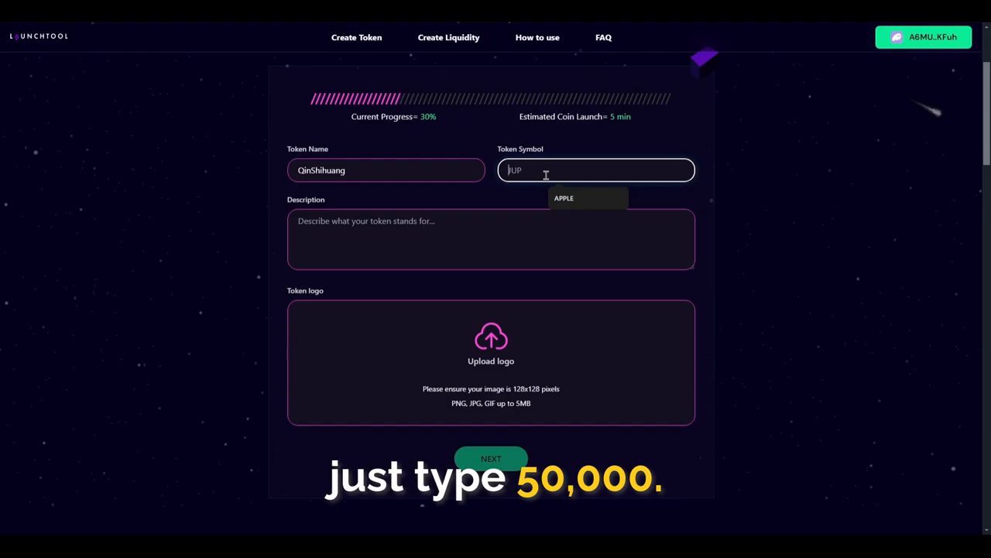
{"action": "type", "text": "50000"}
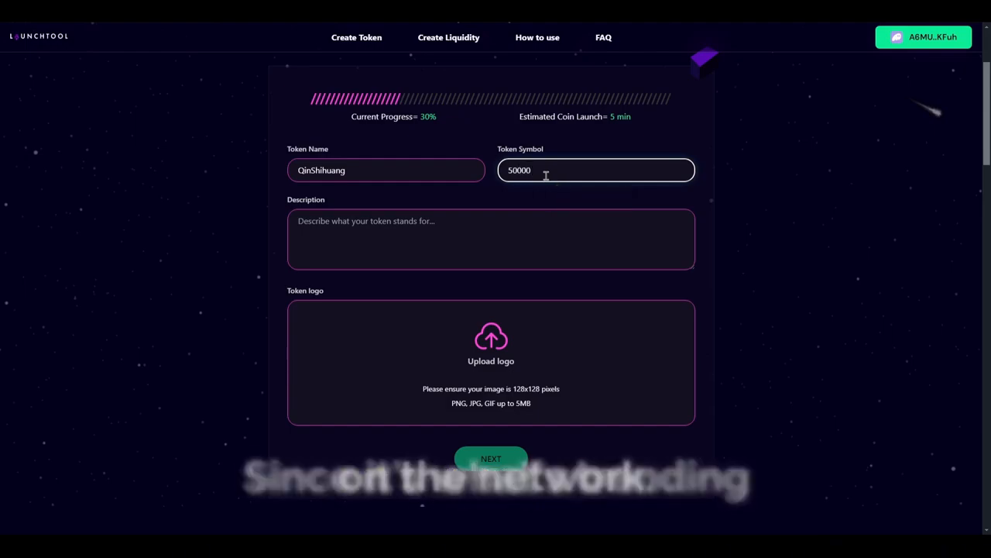
{"action": "left_click", "coordinate": [328, 226]}
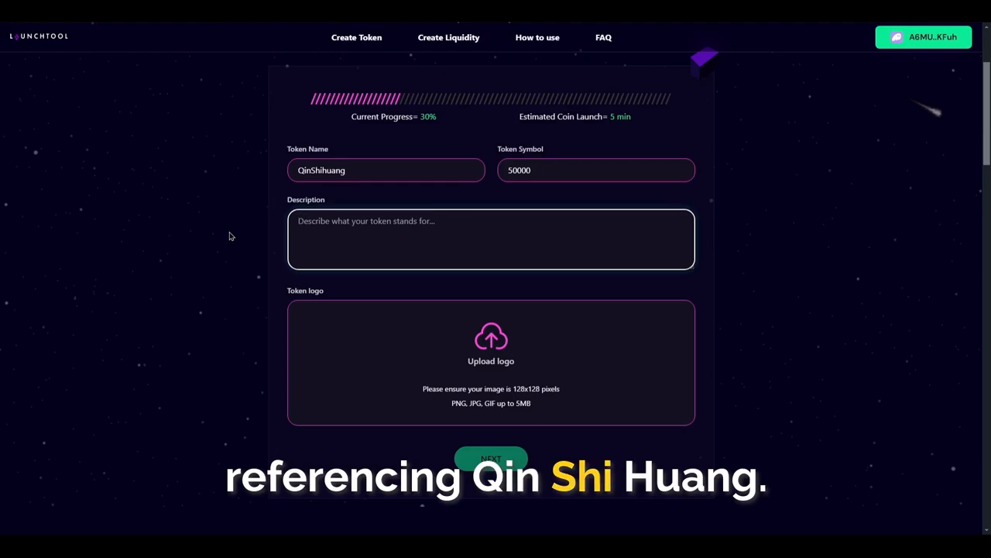
{"action": "type", "text": "The first emperor."}
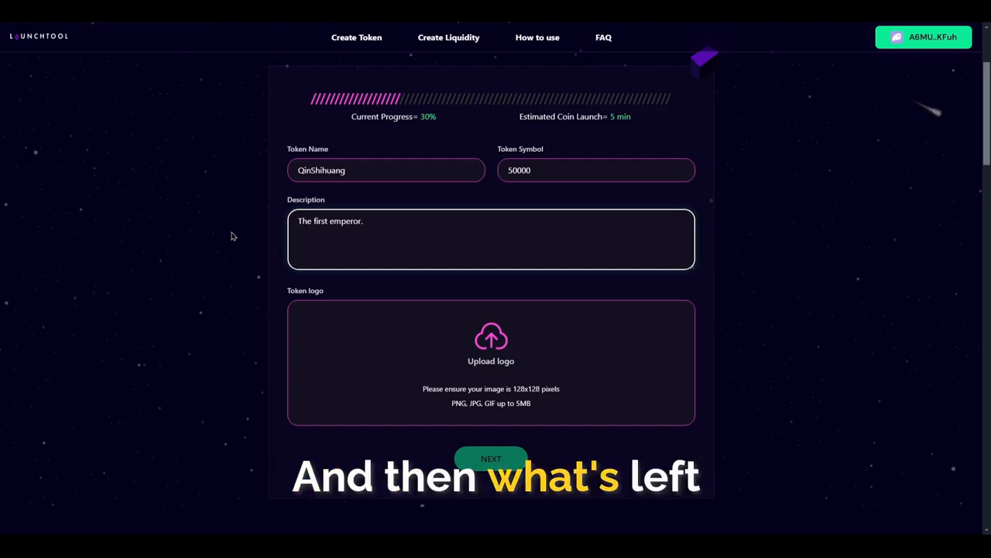
Upload Untitled design (2).png as the token logo and continue to the decimals and supply settings
{"action": "scroll", "coordinate": [317, 314], "scroll_direction": "down", "scroll_amount": 1}
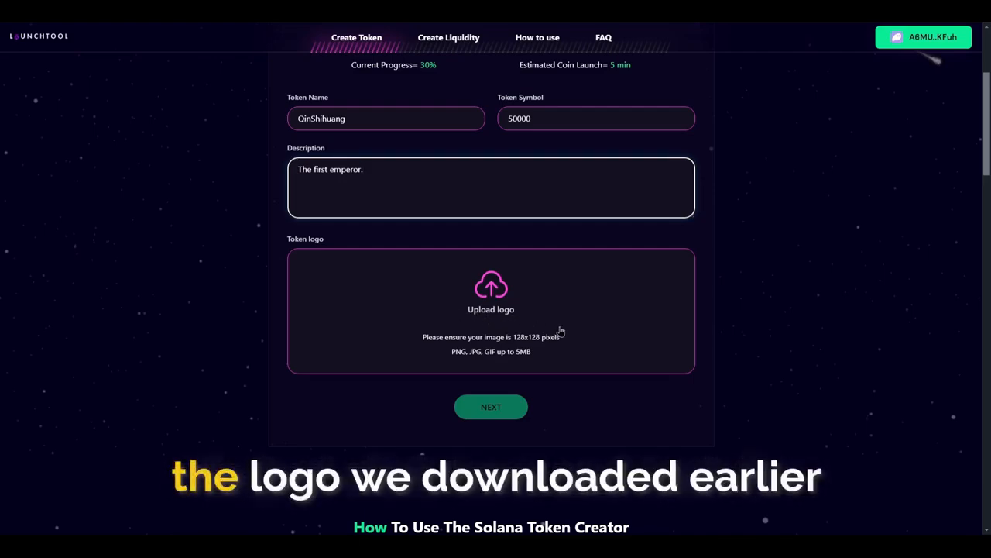
{"action": "left_click", "coordinate": [483, 326]}
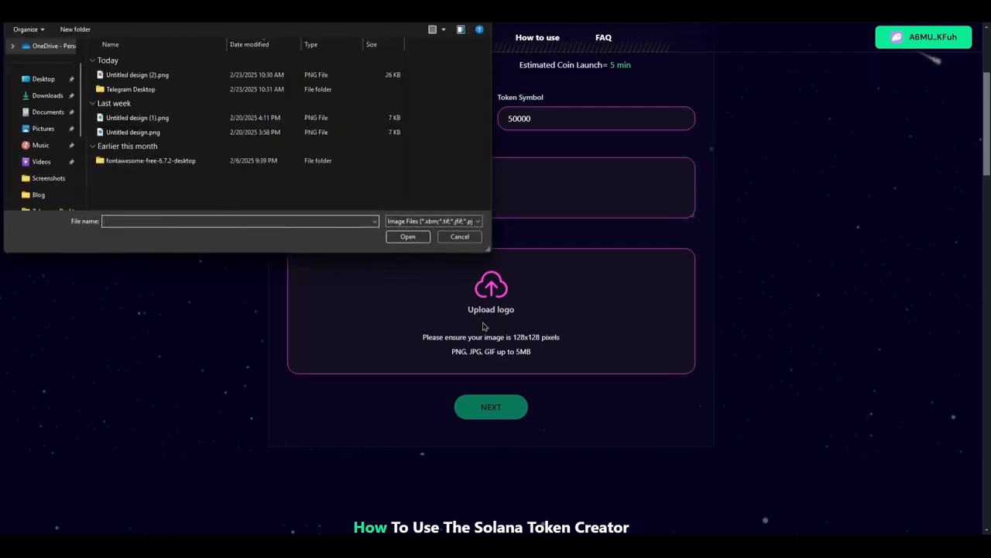
{"action": "double_click", "coordinate": [107, 76]}
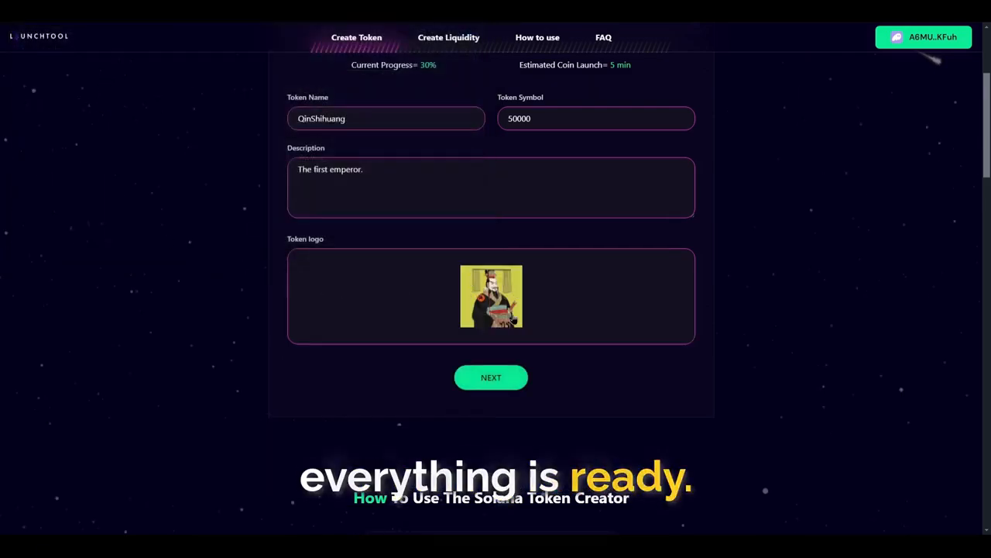
{"action": "left_click", "coordinate": [481, 384]}
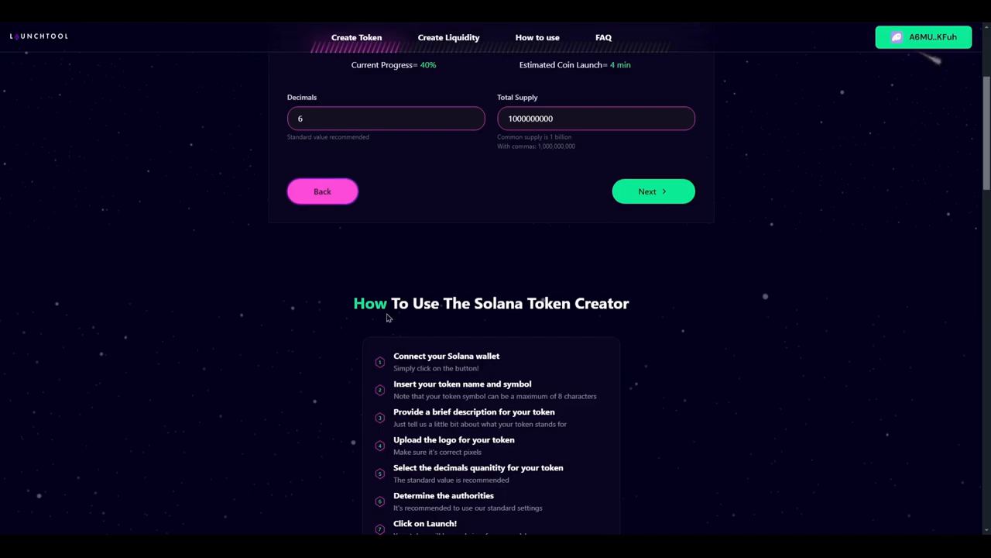
{"action": "scroll", "coordinate": [352, 302], "scroll_direction": "up", "scroll_amount": 2}
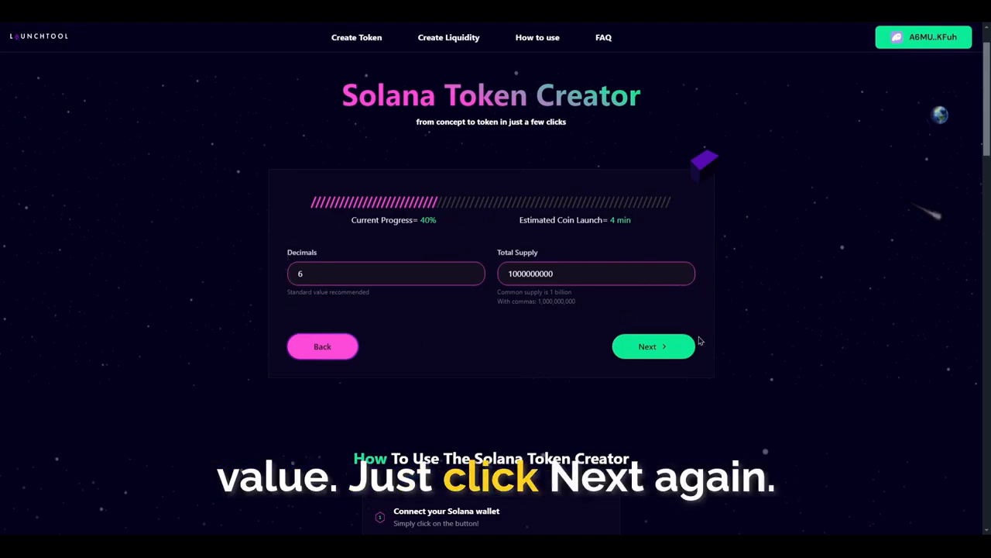
{"action": "left_click", "coordinate": [631, 354]}
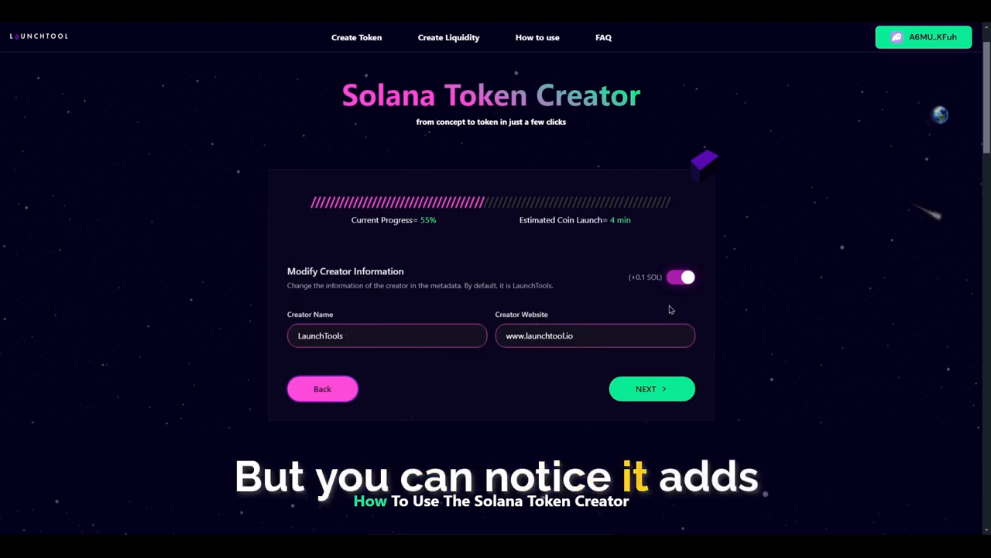
{"action": "left_click_drag", "start_coordinate": [629, 280], "coordinate": [663, 281]}
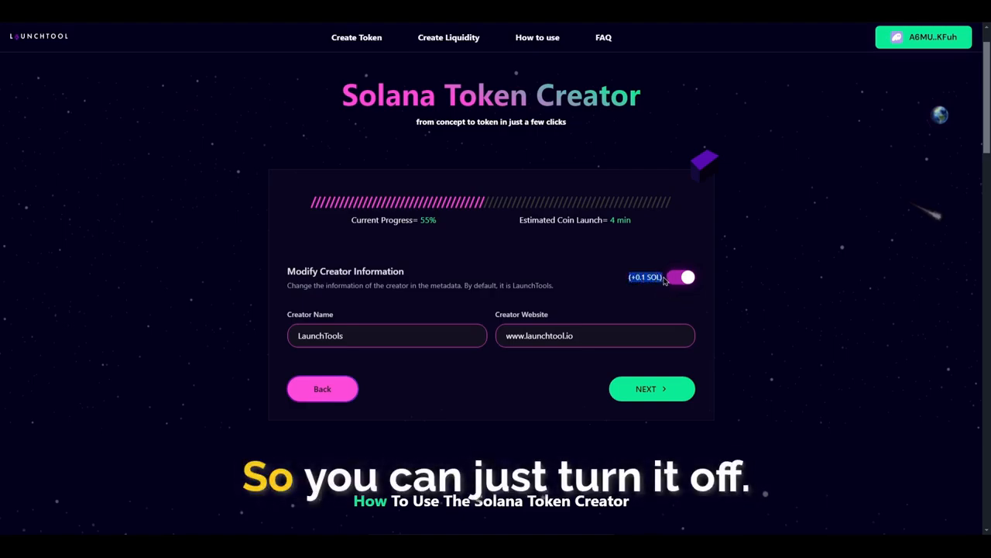
{"action": "left_click", "coordinate": [611, 289]}
{"action": "left_click", "coordinate": [675, 280]}
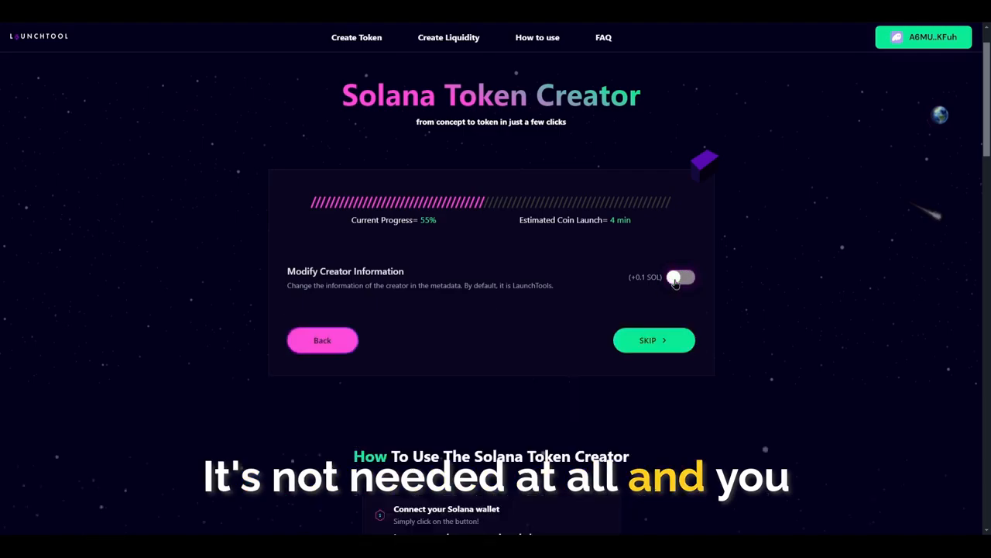
{"action": "left_click", "coordinate": [664, 345]}
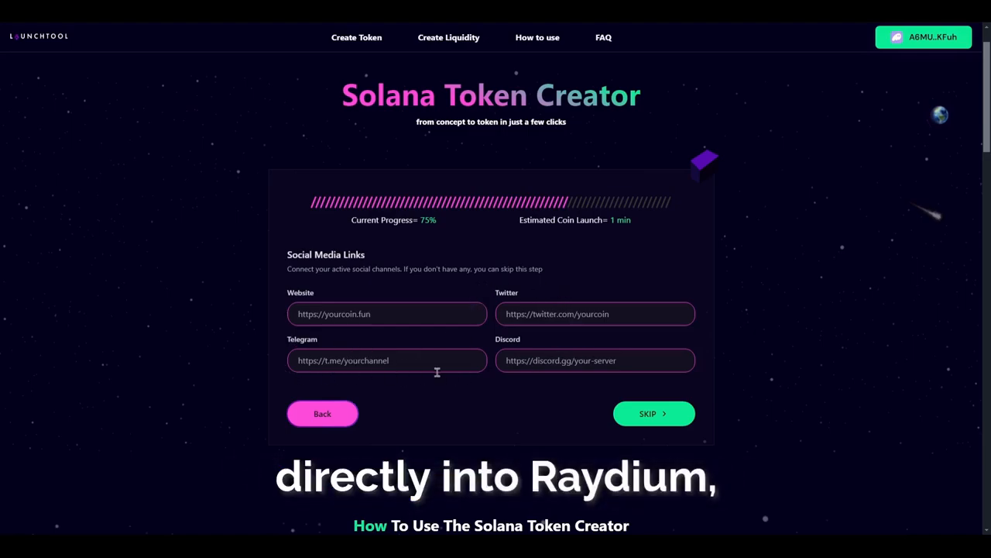
Skip the social media links and launch the token with Revoke Freeze, Revoke Mint and Revoke Update enabled
{"action": "left_click", "coordinate": [655, 414]}
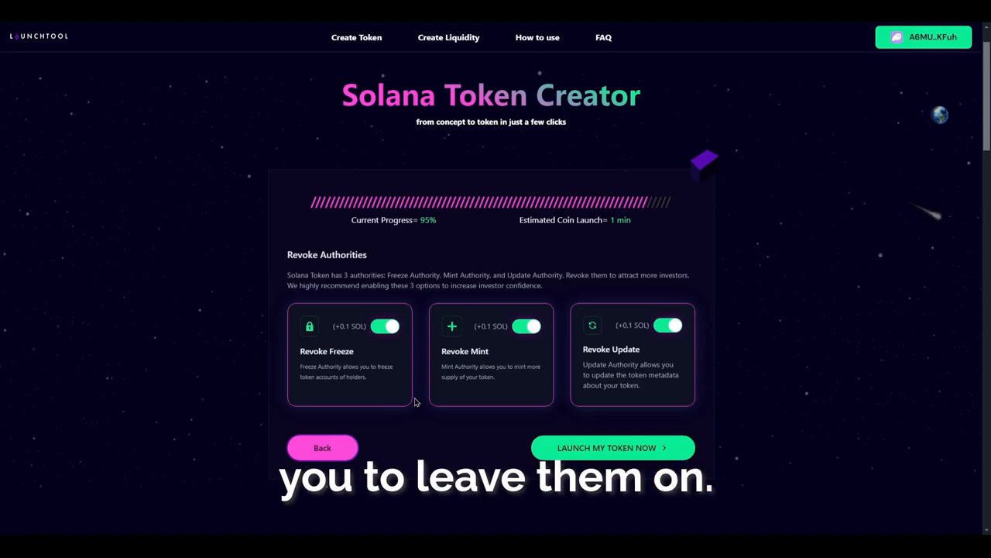
{"action": "left_click", "coordinate": [601, 453]}
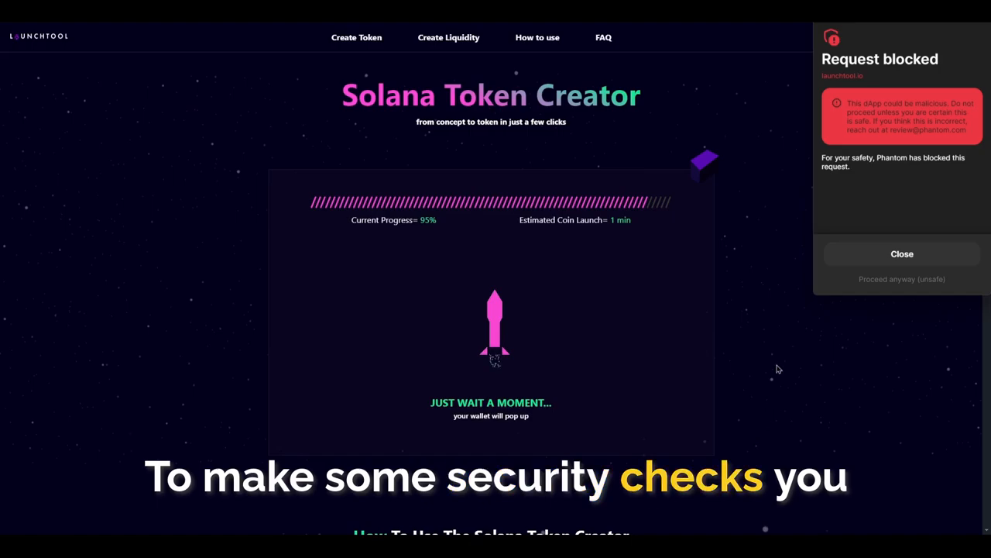
Override Phantom's blocked request, acknowledge the risk of losing funds and confirm the token creation transaction
{"action": "left_click", "coordinate": [900, 281]}
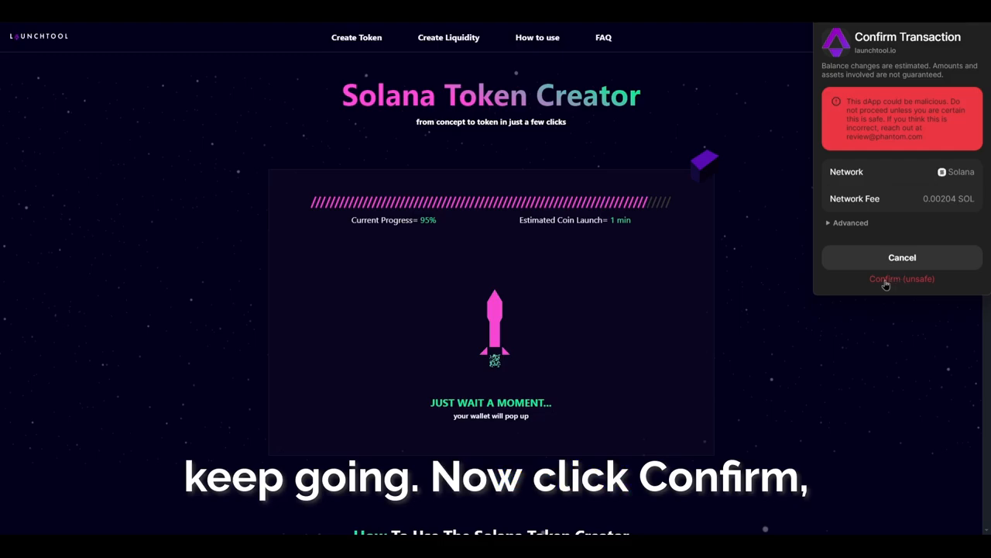
{"action": "left_click", "coordinate": [890, 280]}
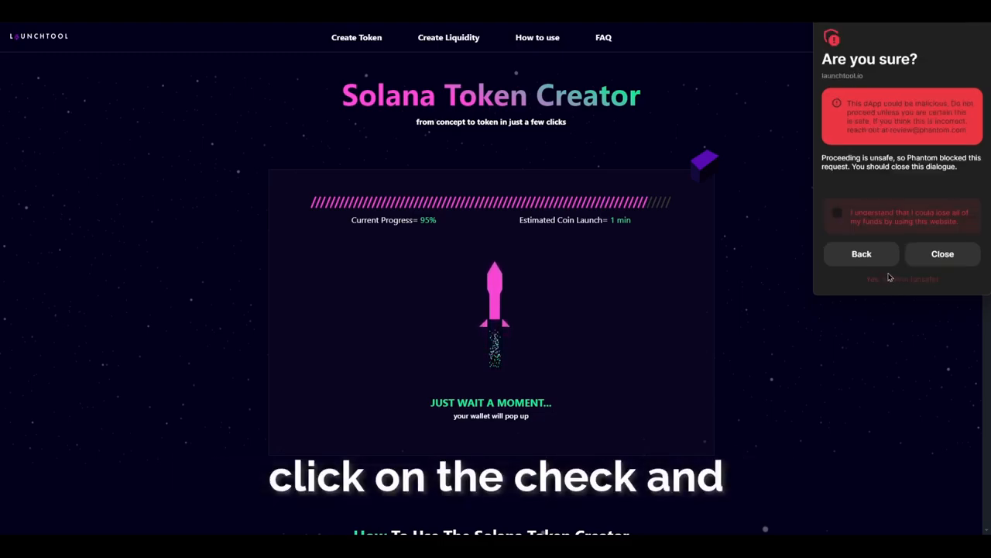
{"action": "left_click", "coordinate": [839, 217]}
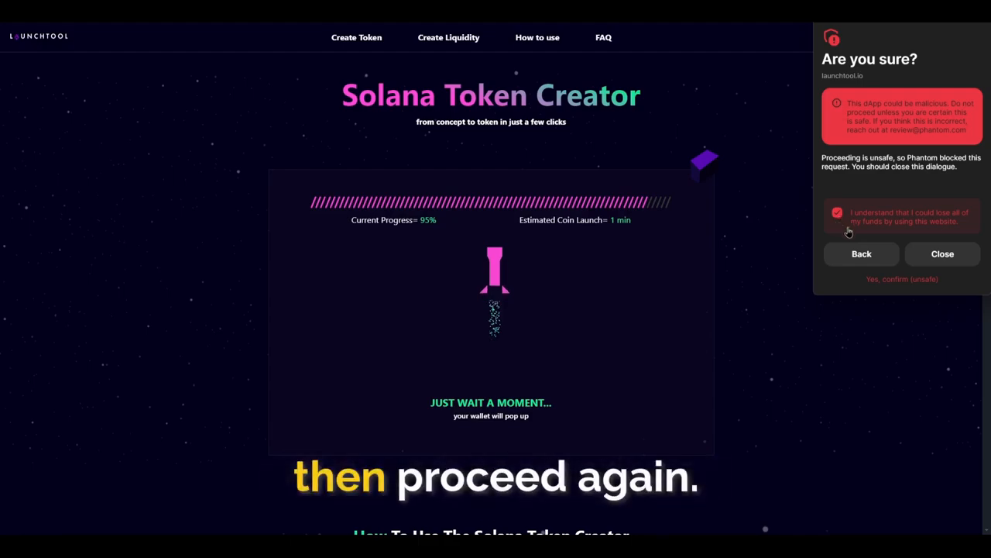
{"action": "left_click", "coordinate": [900, 280]}
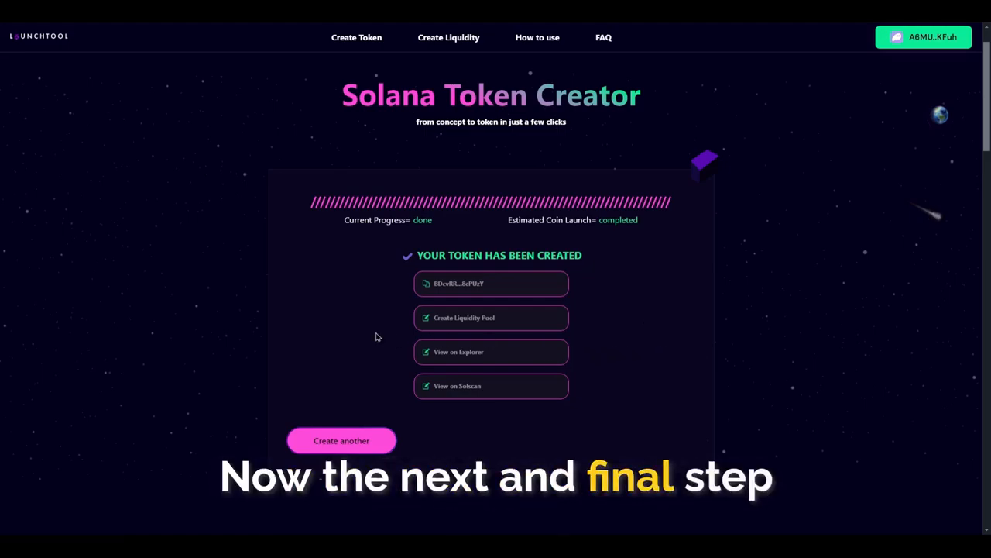
Go from the created token to Raydium's liquidity pool form and connect the Phantom wallet
{"action": "left_click", "coordinate": [520, 326]}
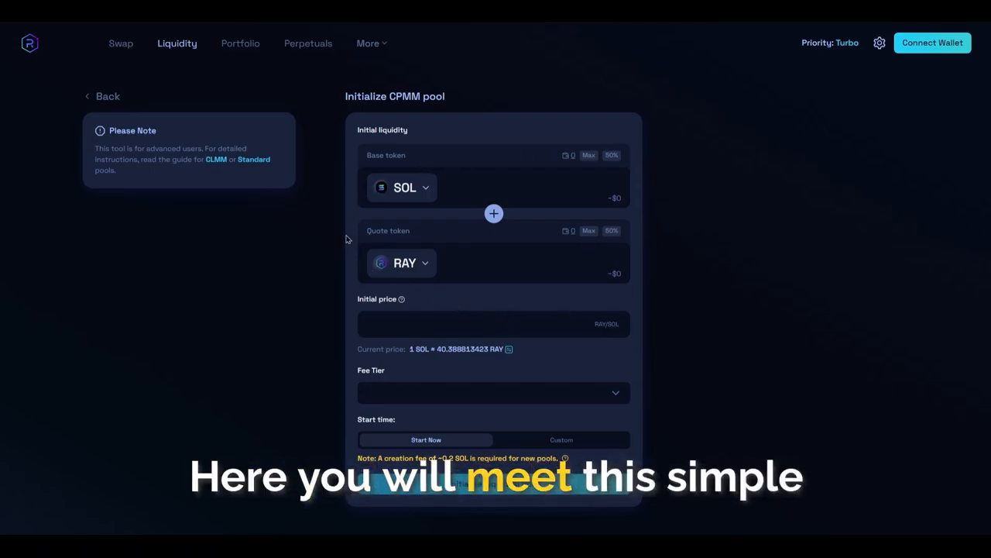
{"action": "left_click", "coordinate": [913, 49]}
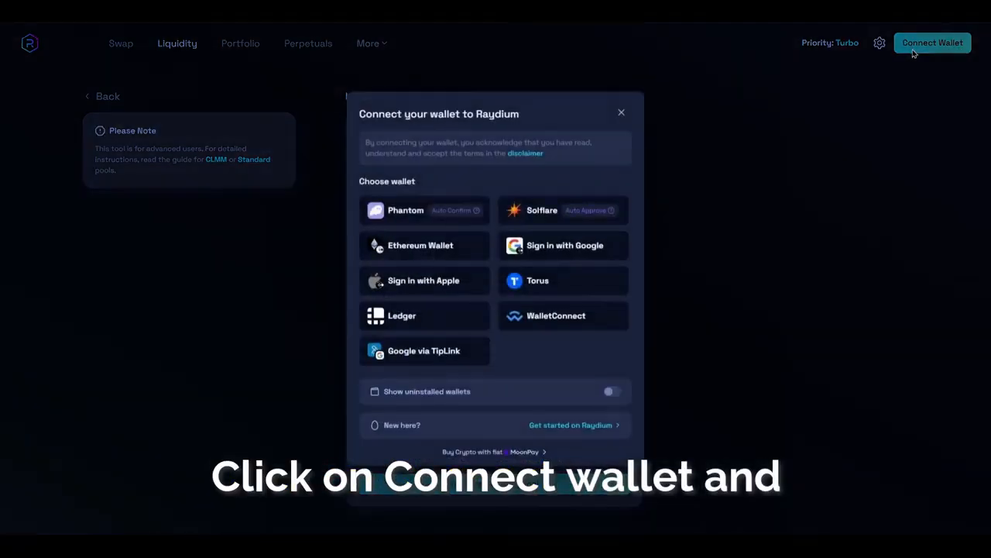
{"action": "left_click", "coordinate": [413, 213]}
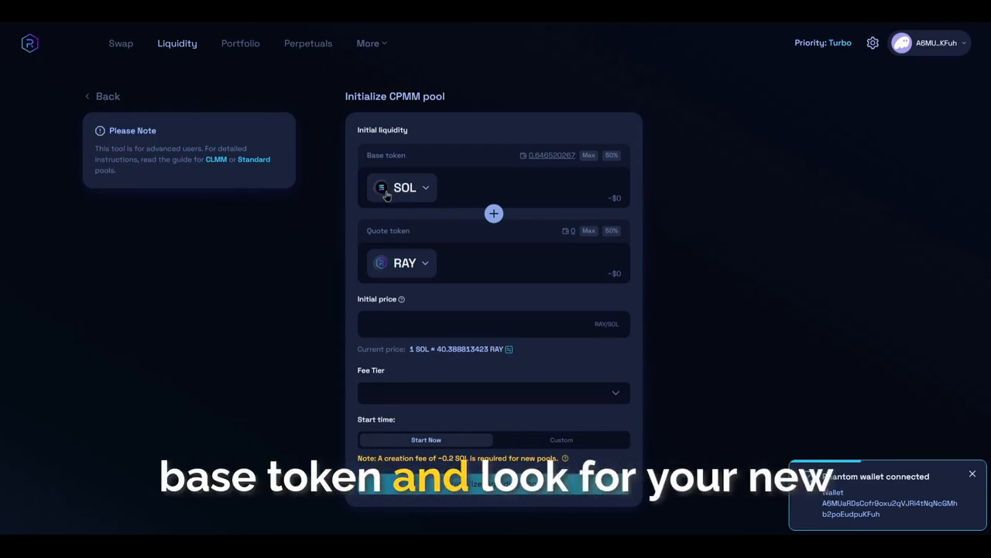
Copy the new token's address from LaunchTool and paste it into Raydium's base token search
{"action": "left_click", "coordinate": [415, 190]}
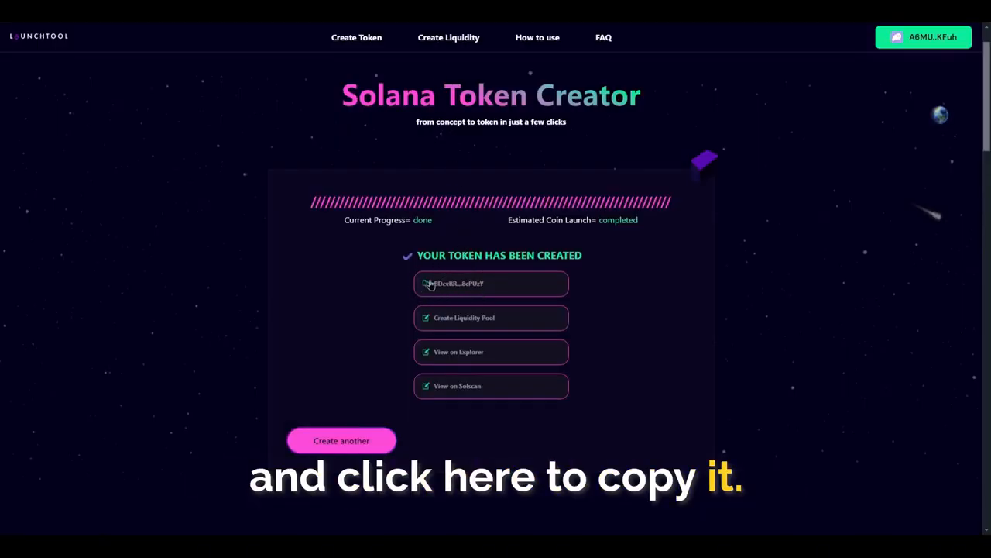
{"action": "left_click", "coordinate": [431, 284]}
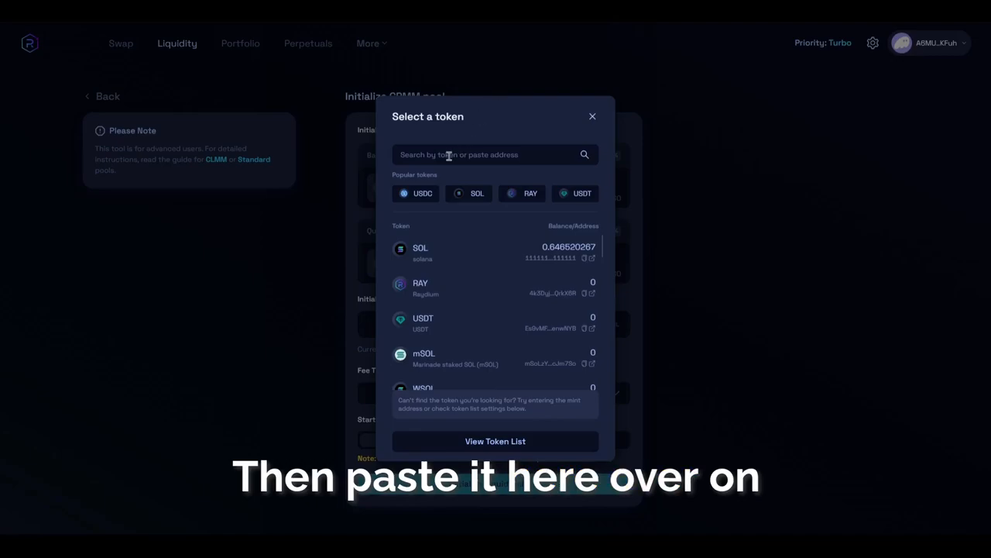
{"action": "key", "text": "ctrl+v"}
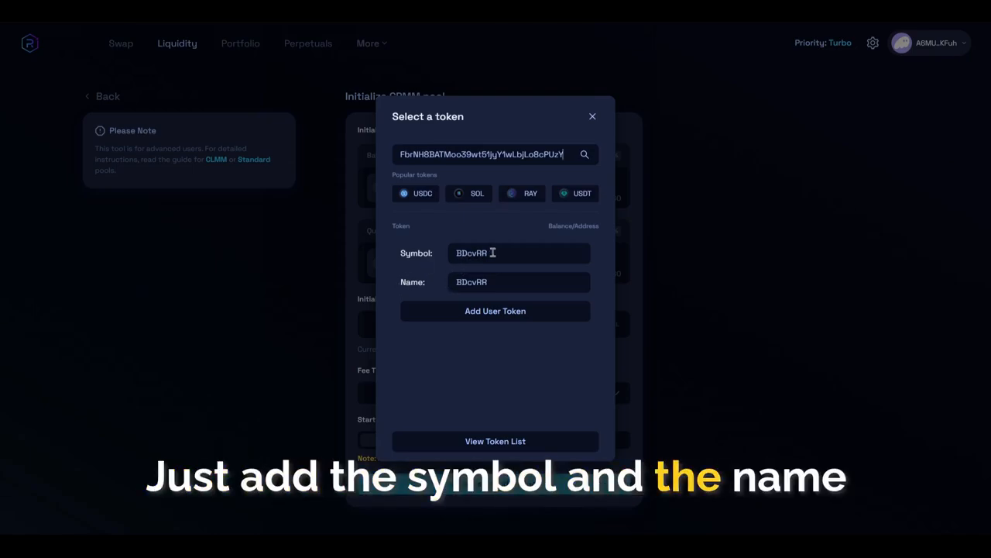
Add the user token with symbol 50000 and name QinShihuang, and select it as the base token
{"action": "left_click", "coordinate": [469, 253]}
{"action": "left_click_drag", "start_coordinate": [490, 254], "coordinate": [451, 252]}
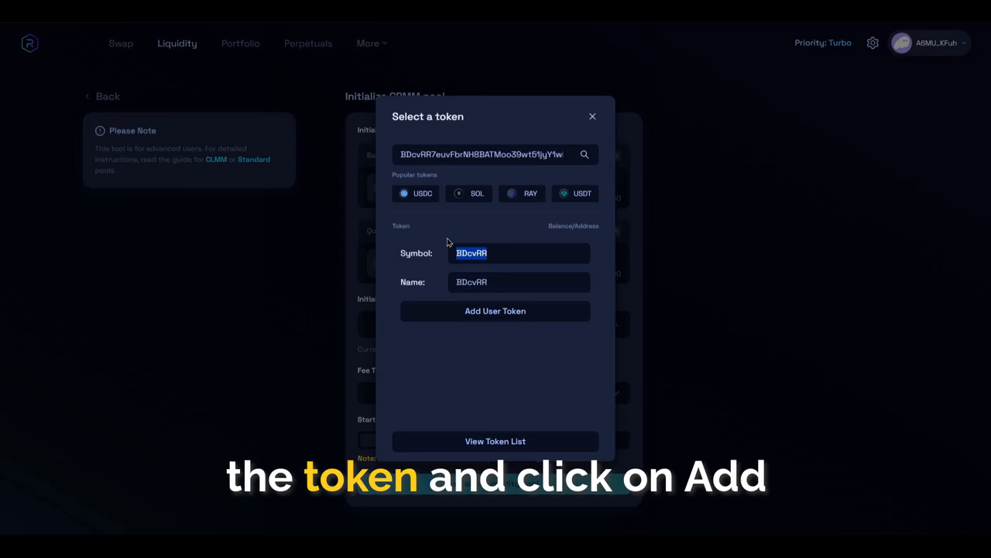
{"action": "type", "text": "500"}
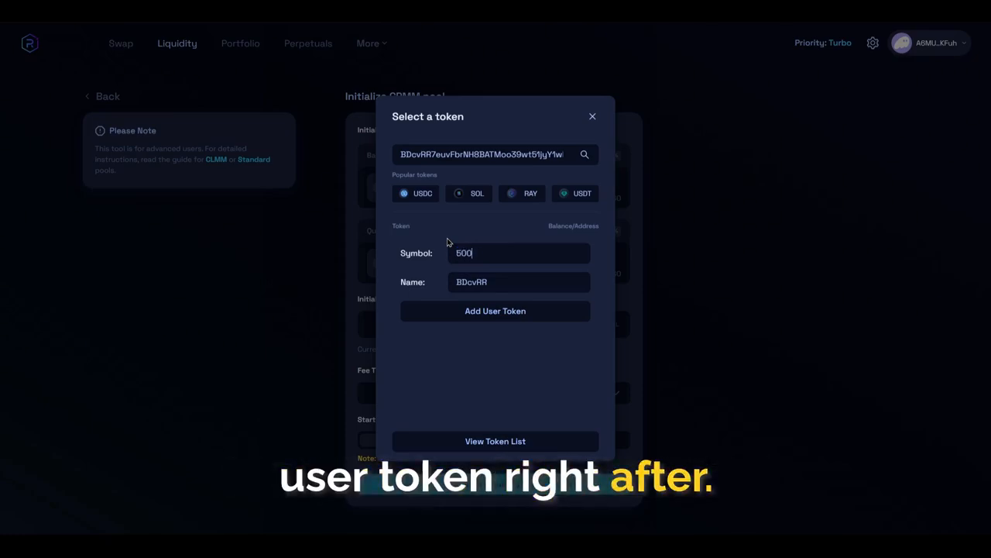
{"action": "type", "text": "00"}
{"action": "left_click_drag", "start_coordinate": [506, 283], "coordinate": [456, 282]}
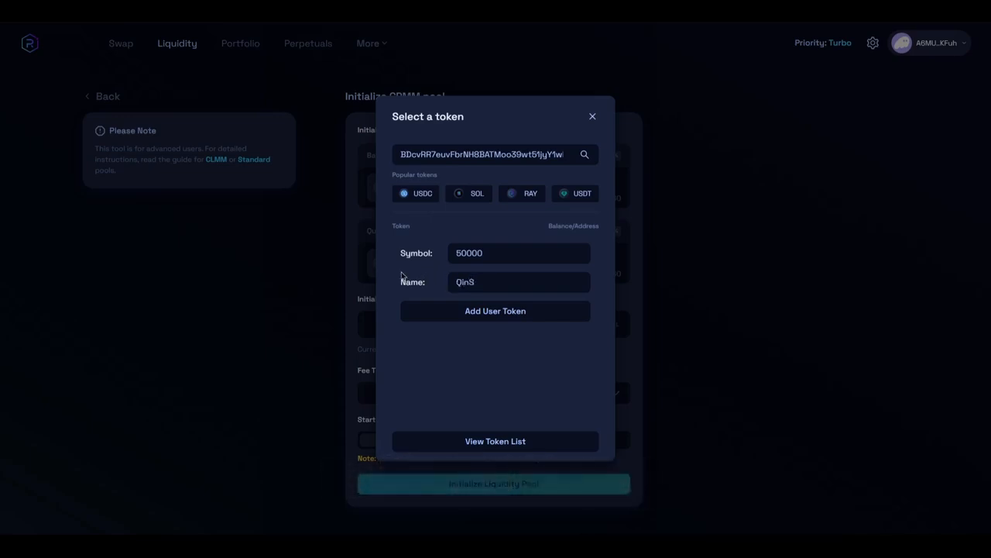
{"action": "type", "text": "QinShihuang"}
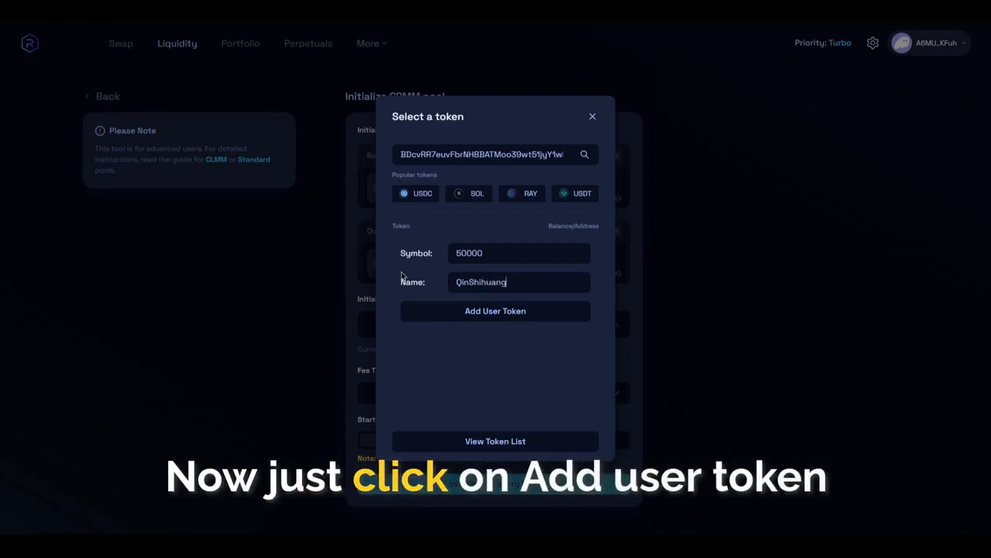
{"action": "left_click", "coordinate": [462, 311]}
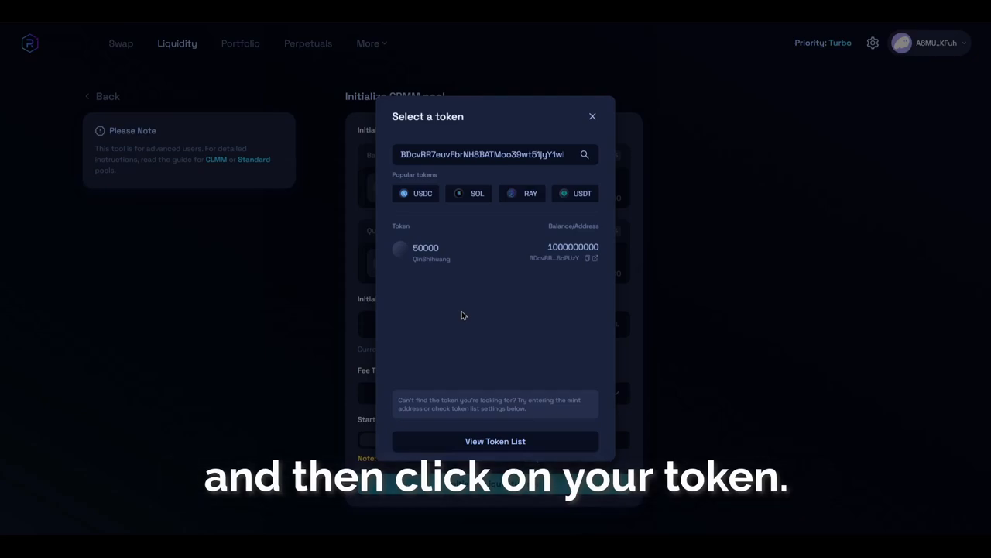
{"action": "left_click", "coordinate": [479, 260]}
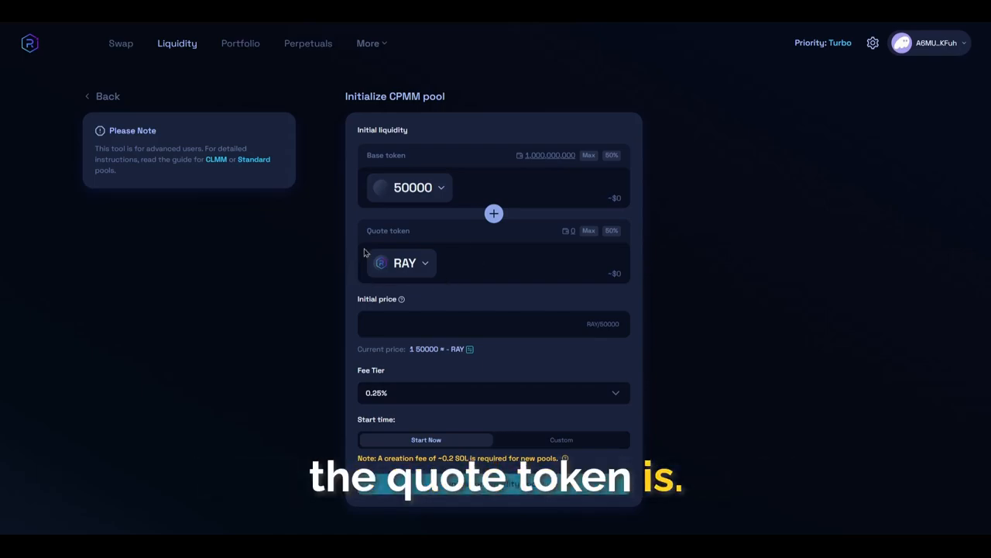
Select SOL as the quote token and enter initial liquidity of 900,000,000 base tokens and 0.636520267 SOL
{"action": "left_click", "coordinate": [407, 269]}
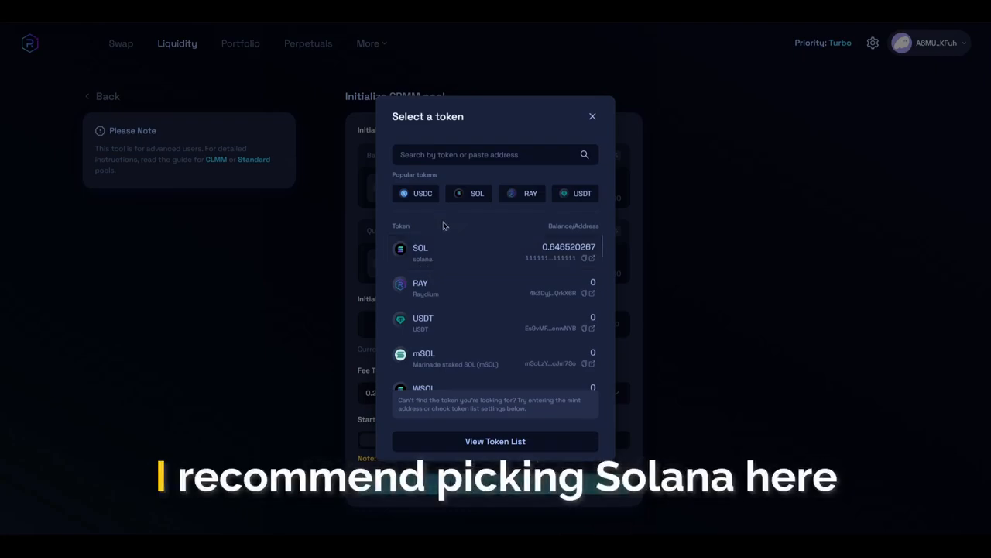
{"action": "left_click", "coordinate": [444, 248]}
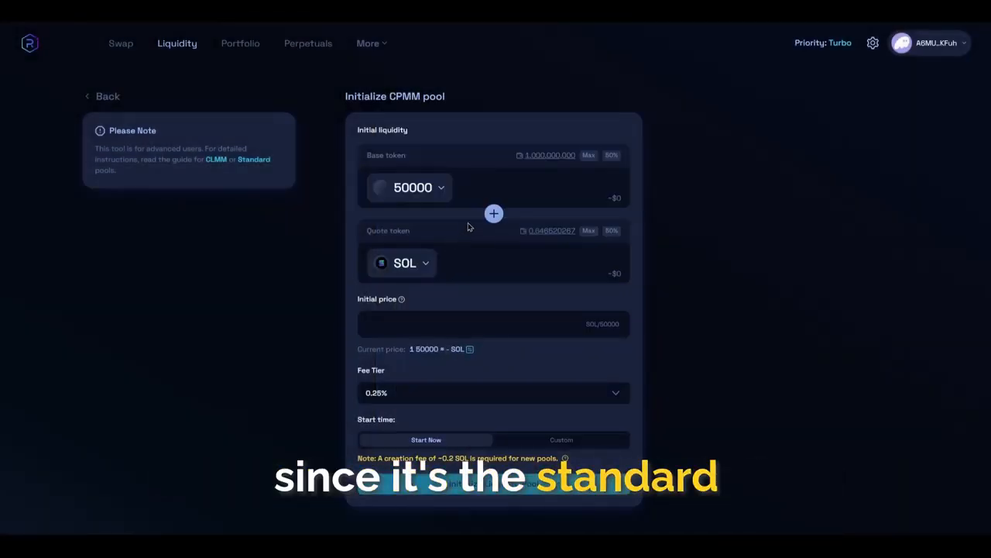
{"action": "left_click", "coordinate": [555, 191]}
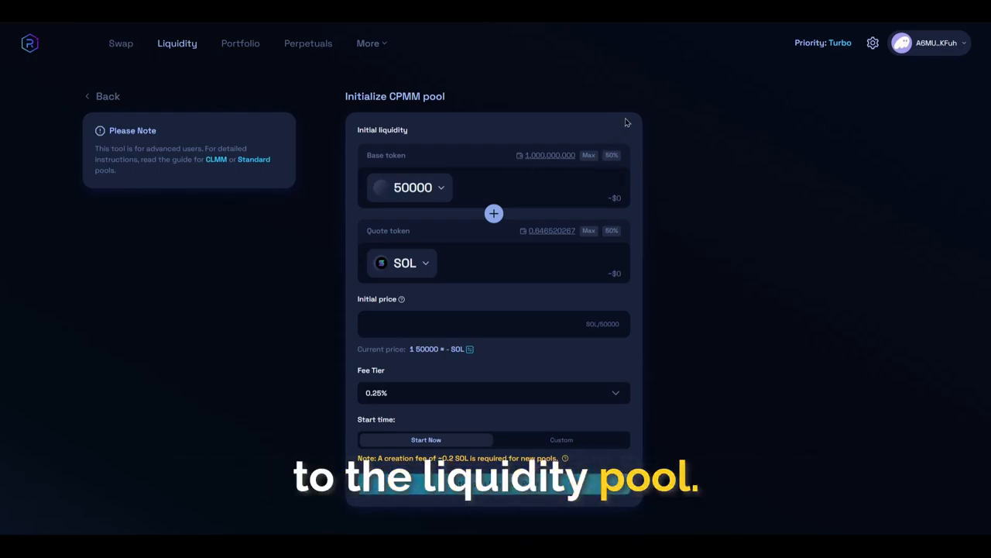
{"action": "type", "text": "9,000,"}
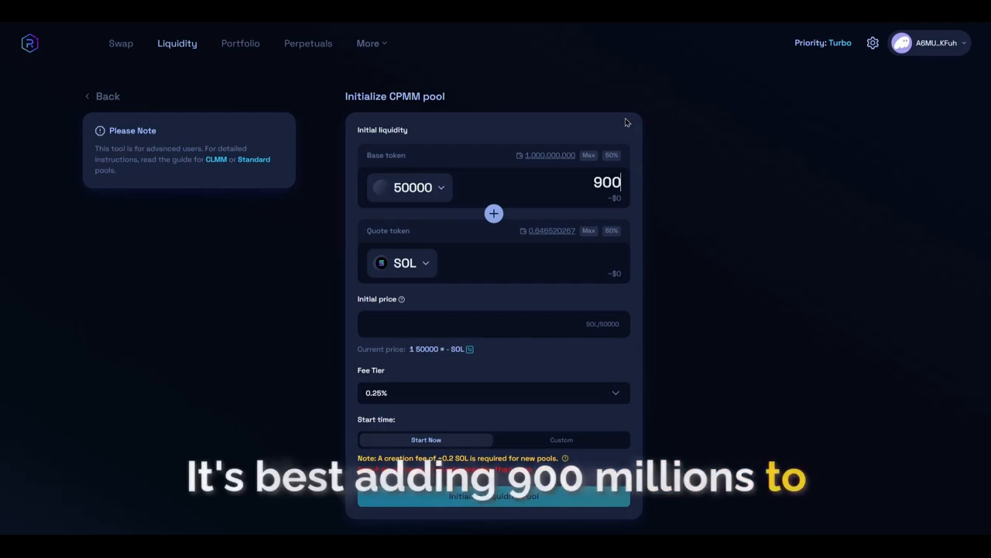
{"action": "type", "text": "000"}
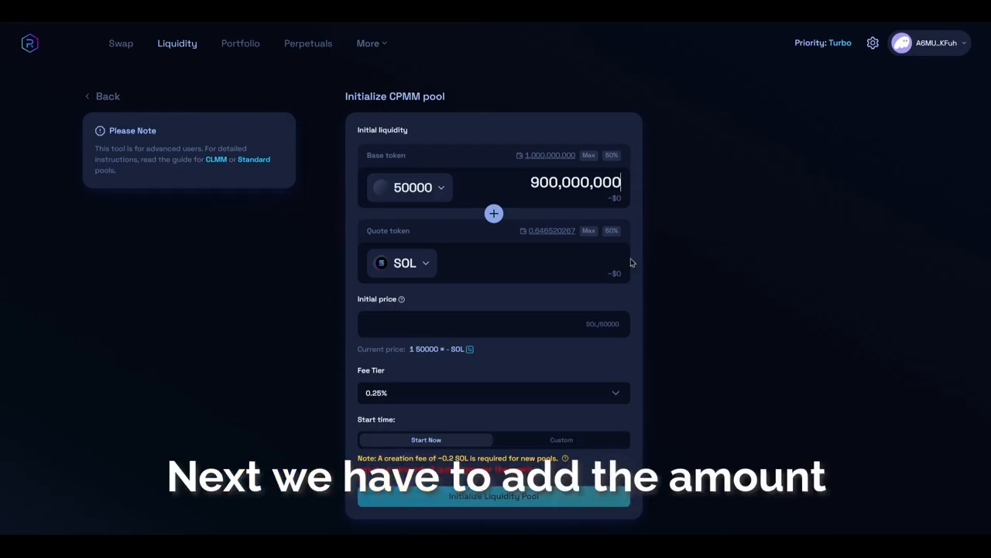
{"action": "left_click", "coordinate": [589, 258]}
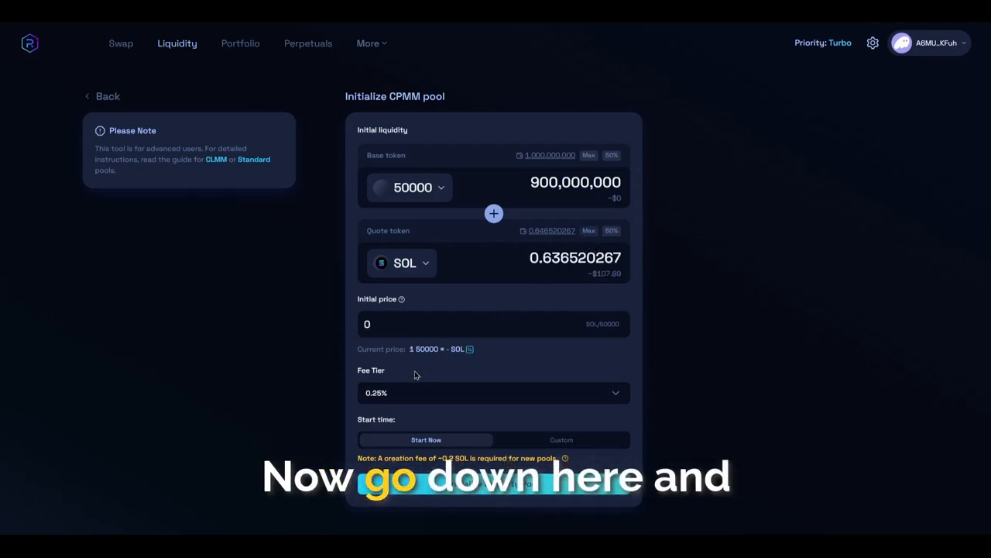
Set the pool's fee tier to 2% and change the quote token amount to 0.6 SOL
{"action": "left_click_drag", "start_coordinate": [390, 372], "coordinate": [361, 370]}
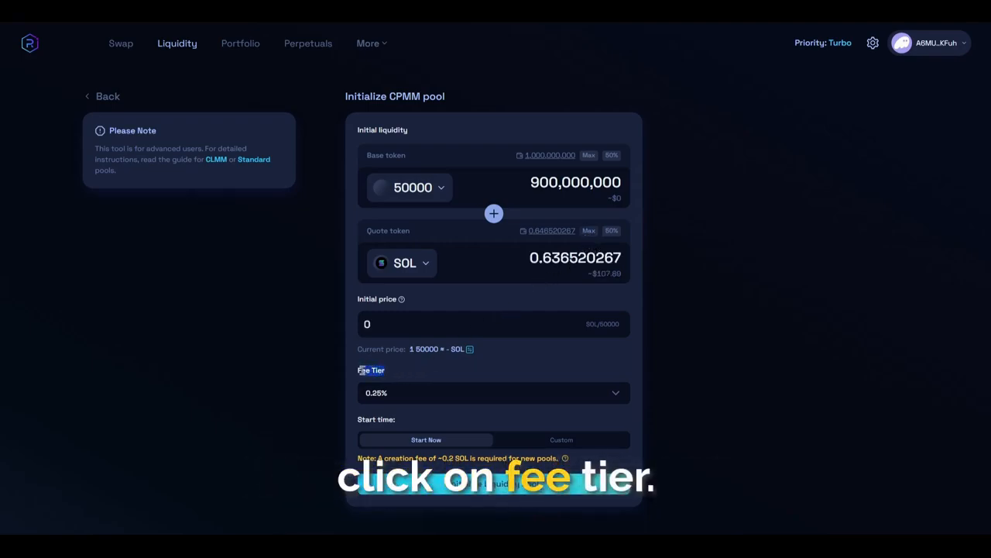
{"action": "left_click", "coordinate": [405, 375]}
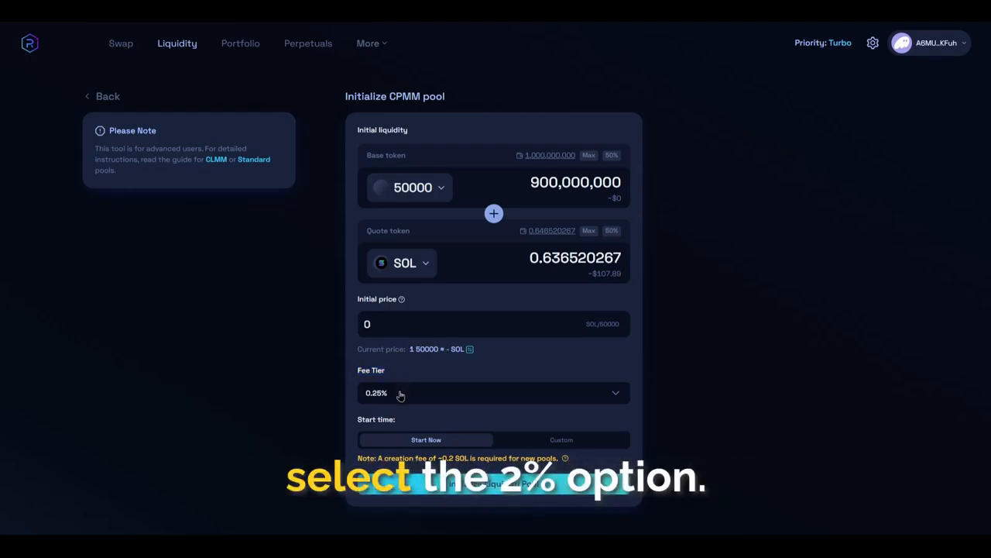
{"action": "left_click", "coordinate": [399, 392]}
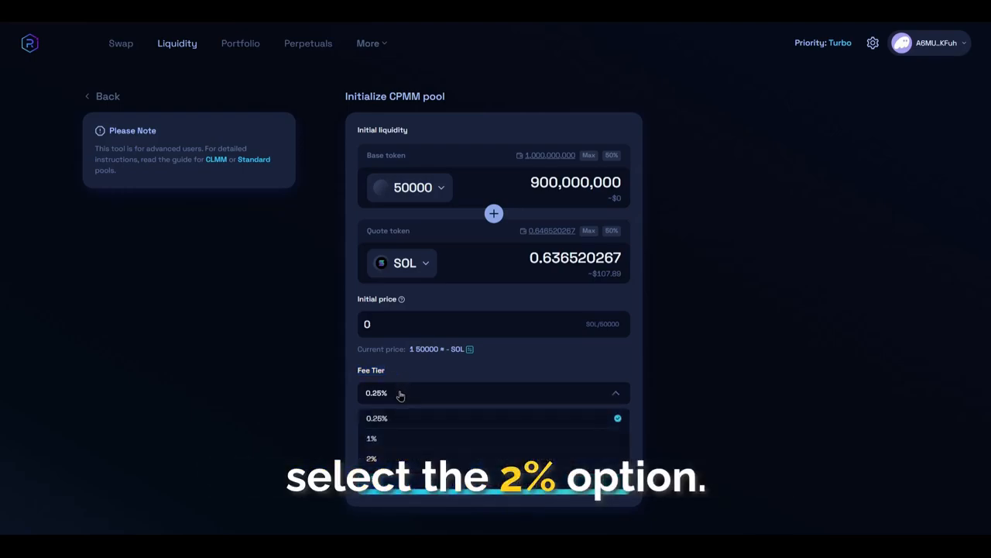
{"action": "left_click", "coordinate": [373, 459]}
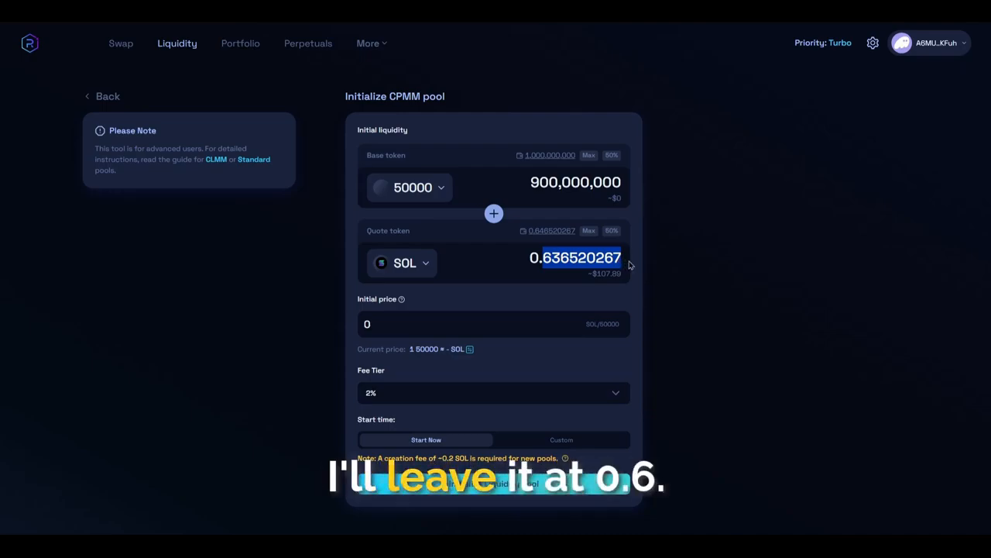
{"action": "type", "text": "6"}
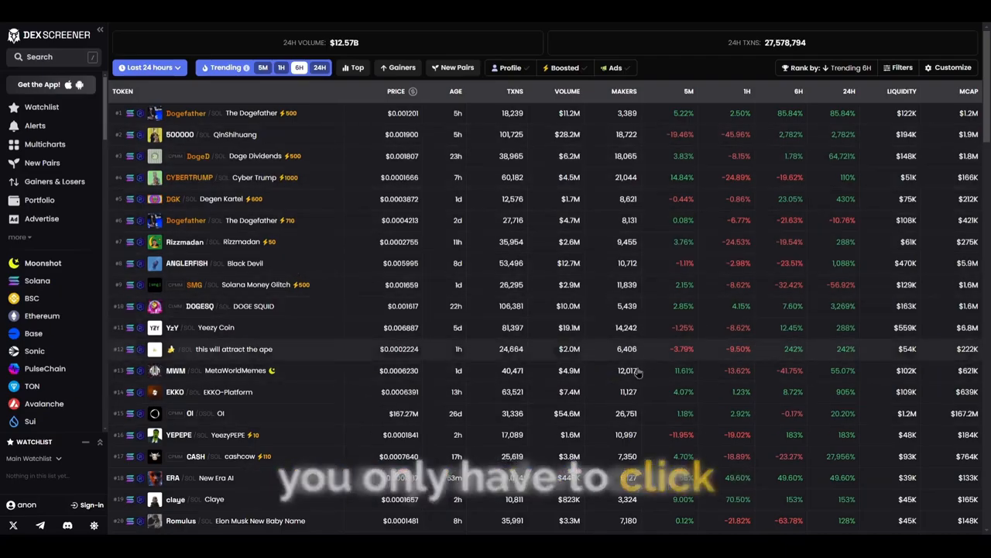
Switch to DEX Screener and look through the six-hour trending list for coins named QinShihuang
{"action": "scroll", "coordinate": [521, 177], "scroll_direction": "down", "scroll_amount": 3}
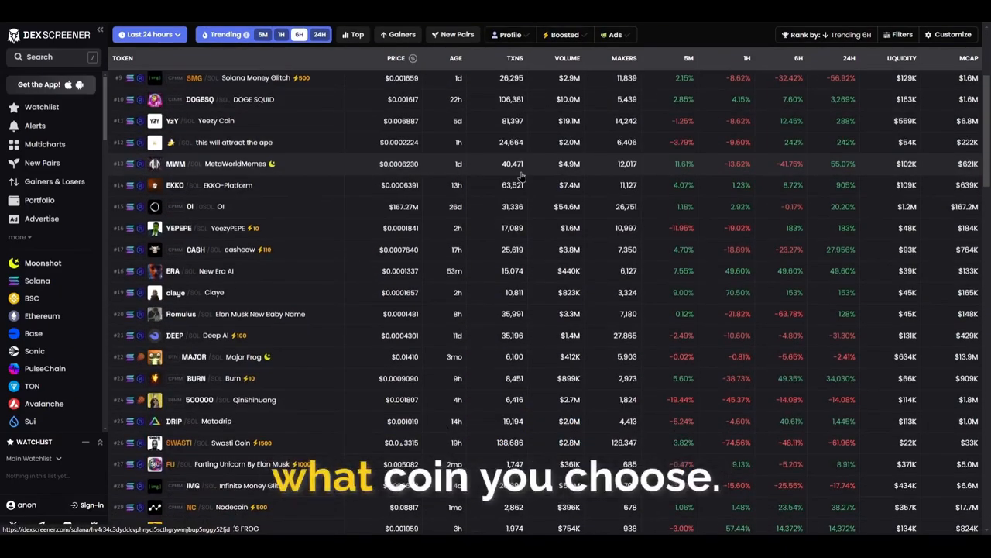
{"action": "scroll", "coordinate": [521, 176], "scroll_direction": "down", "scroll_amount": 1}
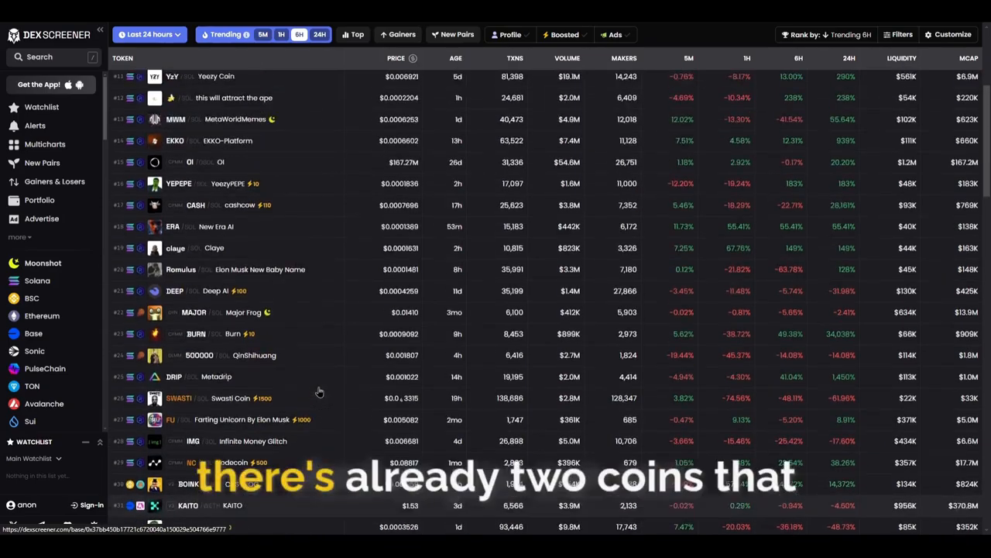
{"action": "scroll", "coordinate": [319, 392], "scroll_direction": "up", "scroll_amount": 4}
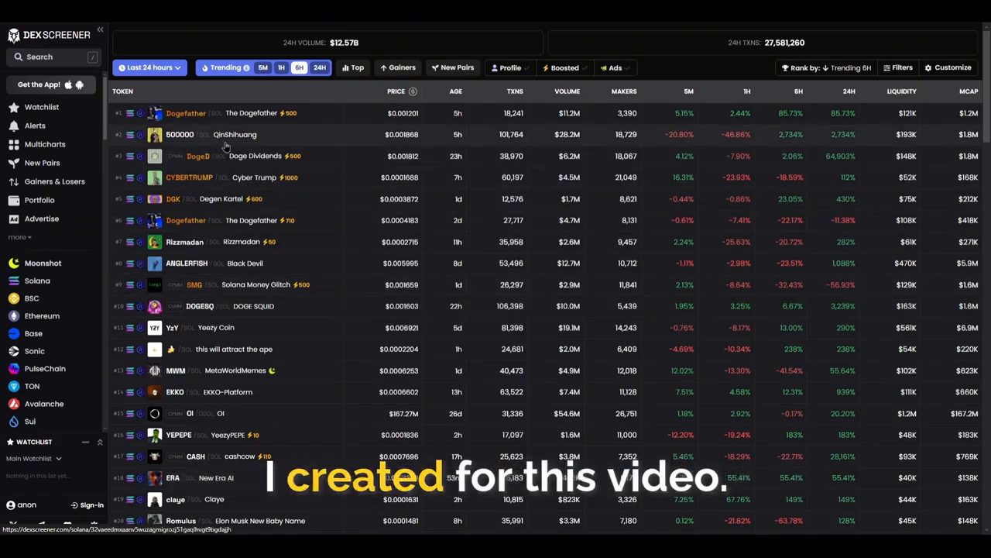
{"action": "scroll", "coordinate": [256, 302], "scroll_direction": "down", "scroll_amount": 4}
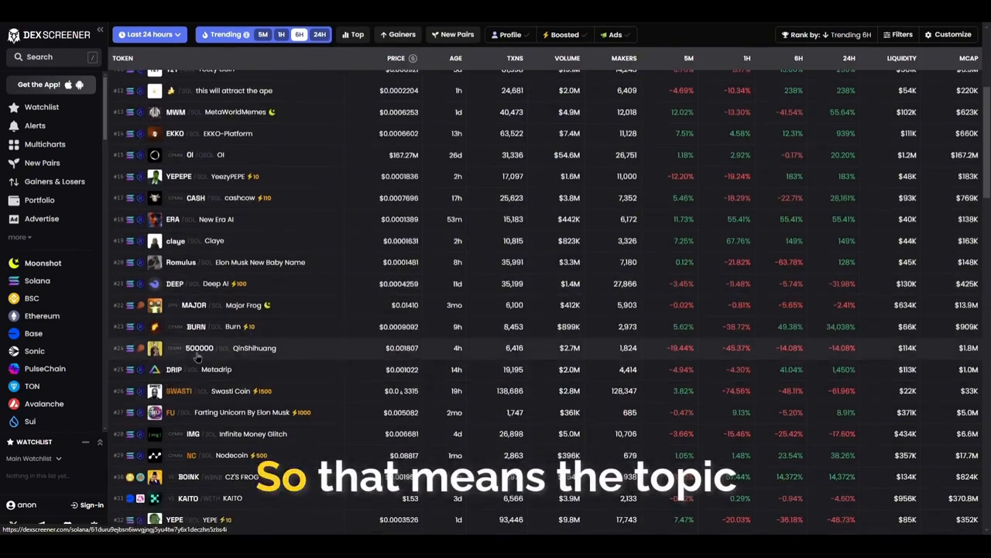
{"action": "scroll", "coordinate": [321, 316], "scroll_direction": "up", "scroll_amount": 5}
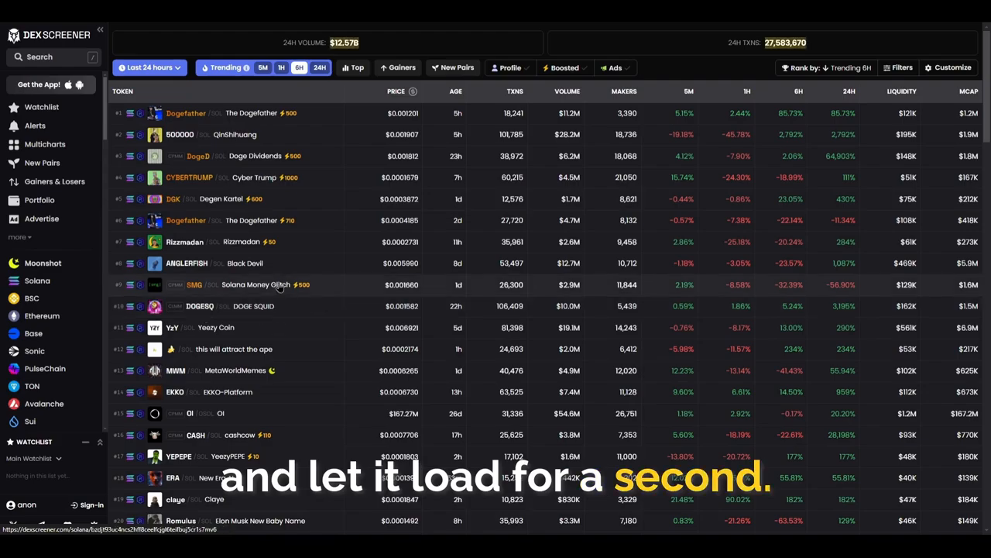
Open the ANGLERFISH pair page and replace the address in its URL with the new coin's token address to load that coin's page
{"action": "left_click", "coordinate": [408, 262]}
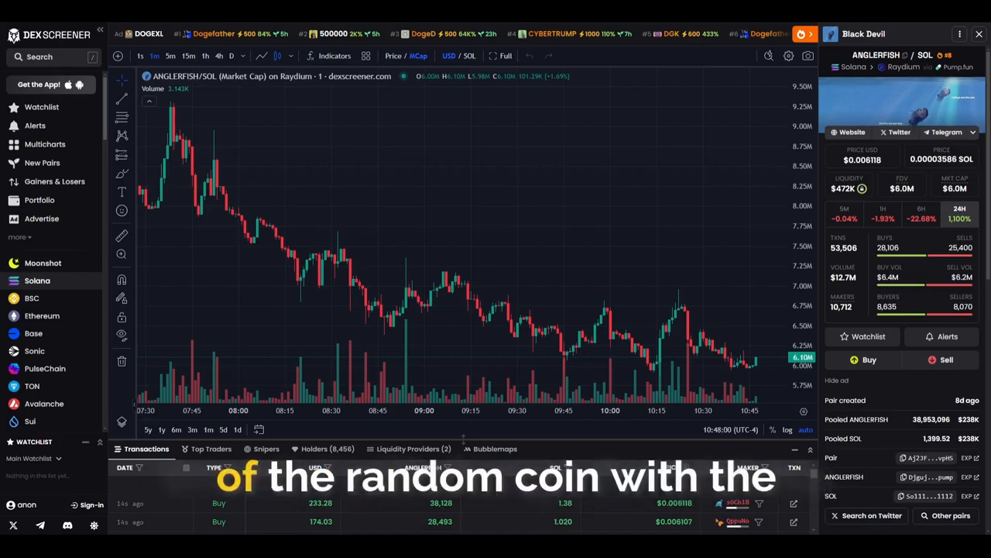
{"action": "left_click", "coordinate": [350, 24]}
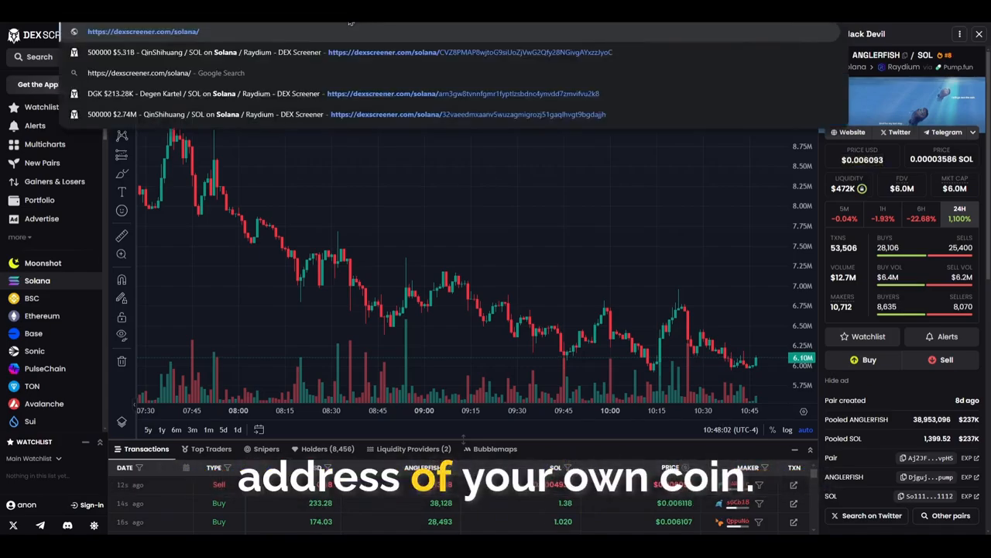
{"action": "type", "text": "CVZ8PMAP8wjtoG9siUoZjVwG2Qfy28NGivgAYxzzJyoC"}
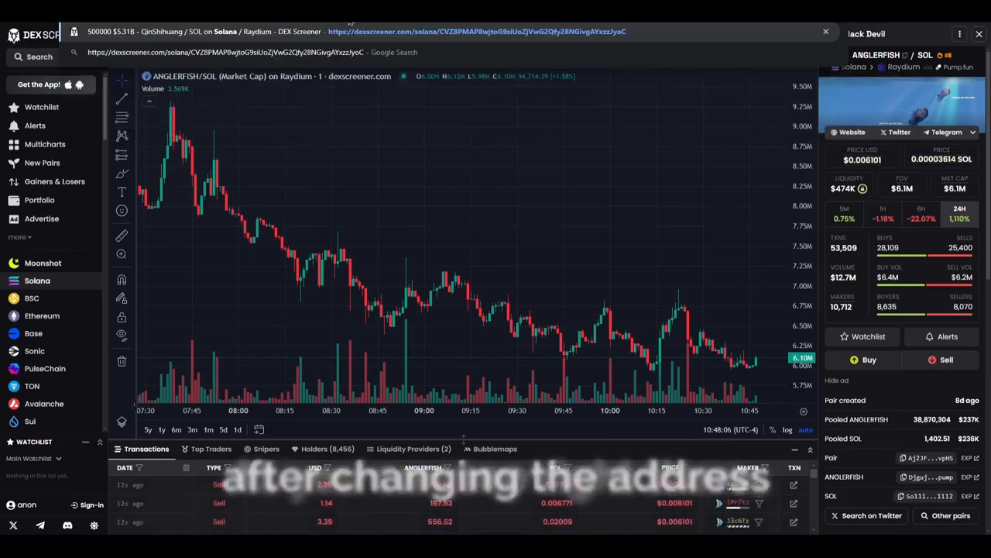
{"action": "key", "text": "Return"}
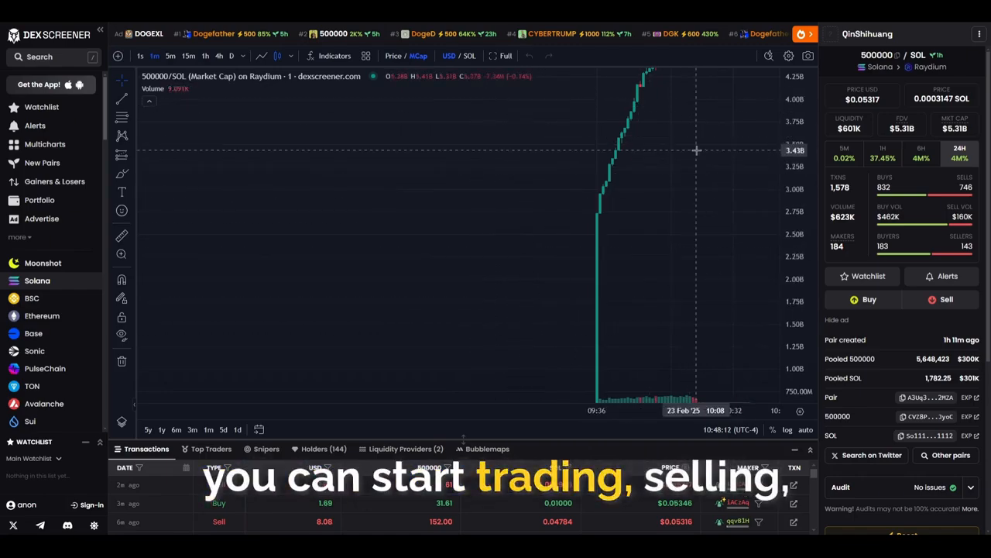
Examine the QinShihuang coin's one-minute market cap chart from its launch to the latest candles
{"action": "left_click_drag", "start_coordinate": [759, 151], "coordinate": [546, 330]}
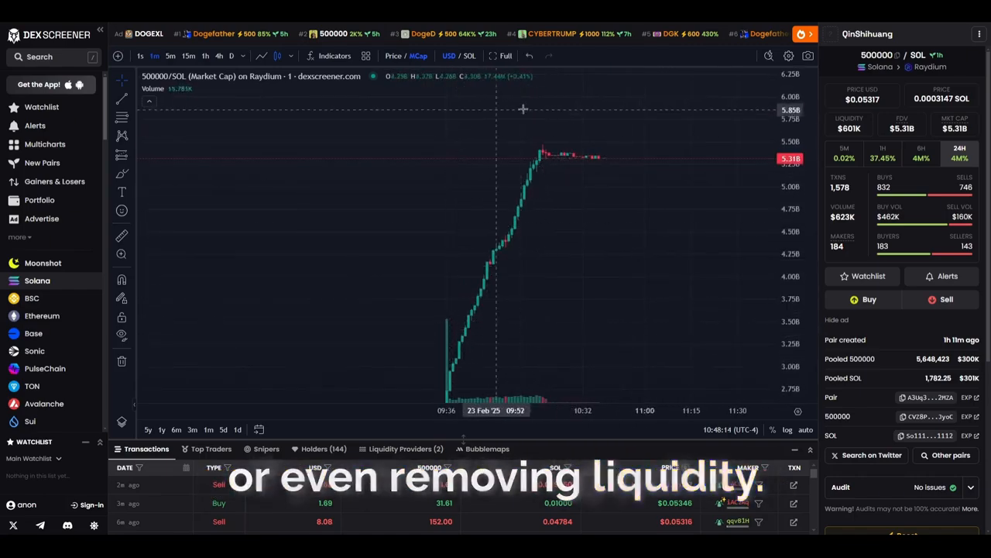
{"action": "scroll", "coordinate": [607, 274], "scroll_direction": "down", "scroll_amount": 5}
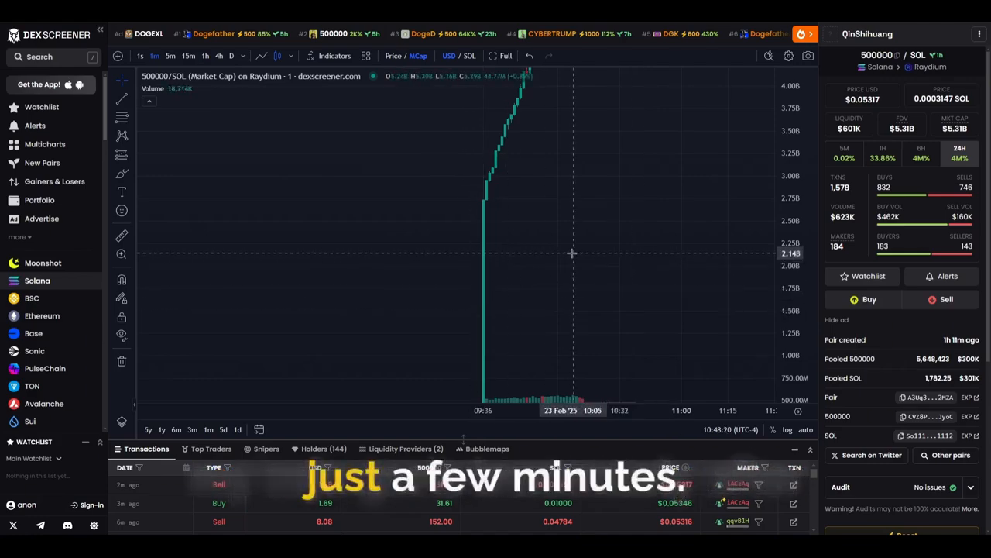
{"action": "left_click_drag", "start_coordinate": [580, 283], "coordinate": [424, 279]}
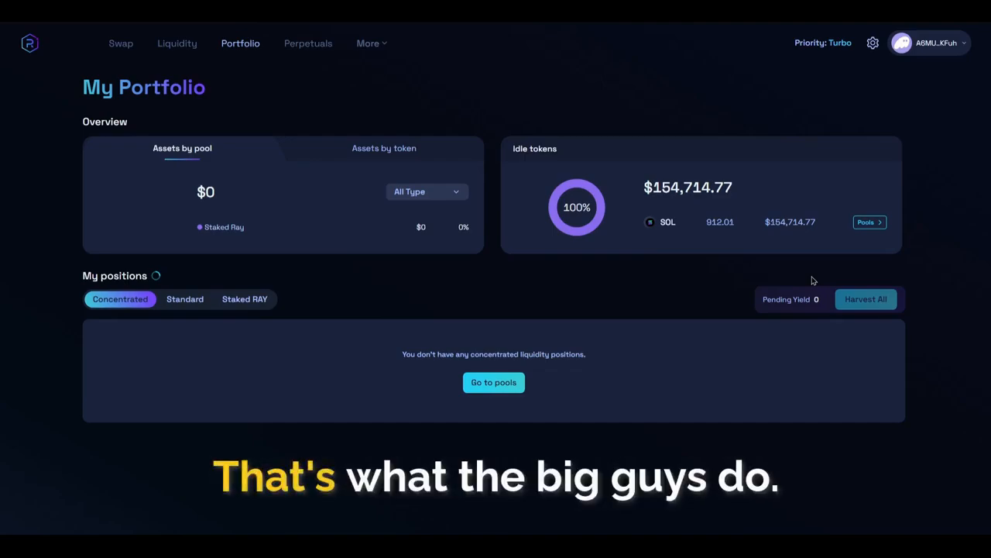
Switch to Raydium's portfolio page and check the idle tokens' total value and SOL balance
{"action": "left_click_drag", "start_coordinate": [645, 190], "coordinate": [774, 188]}
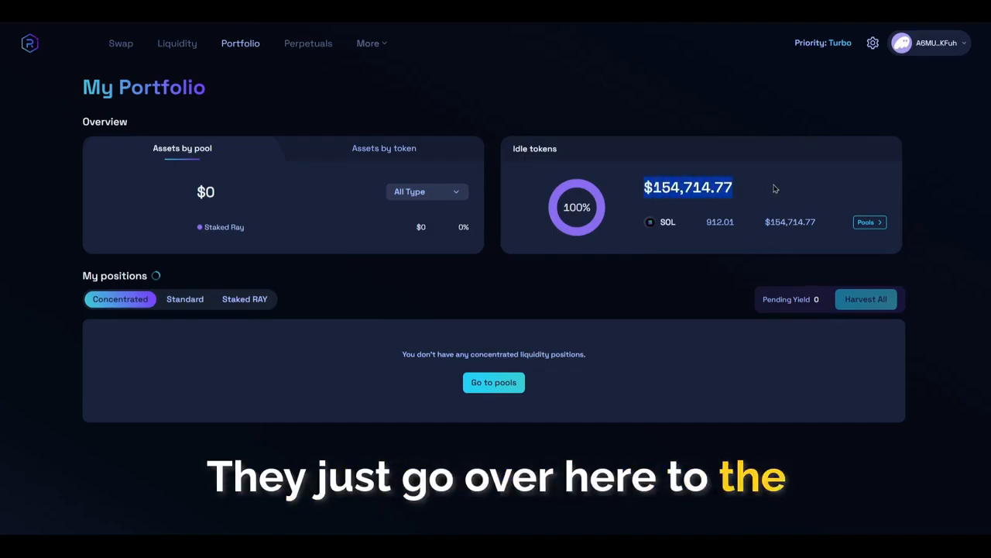
{"action": "left_click", "coordinate": [730, 222]}
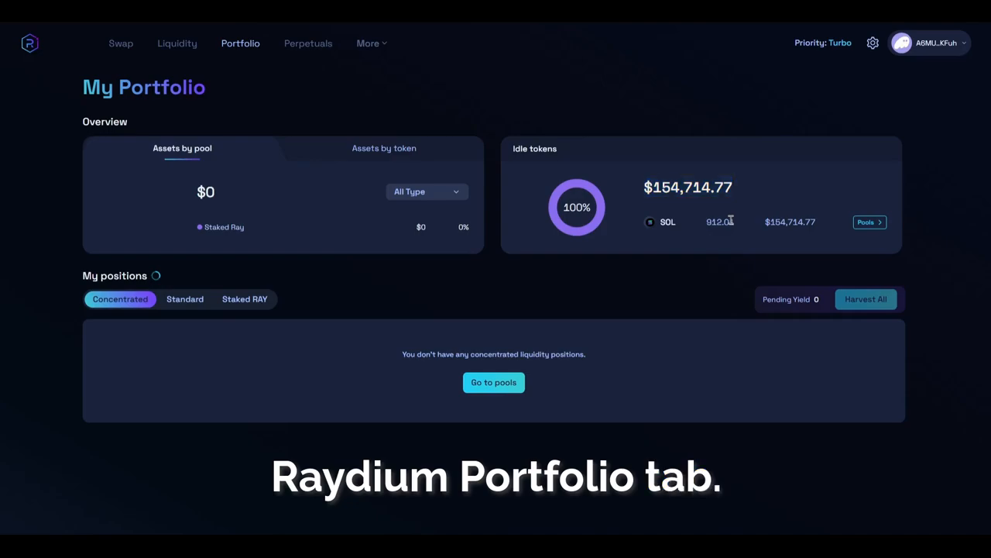